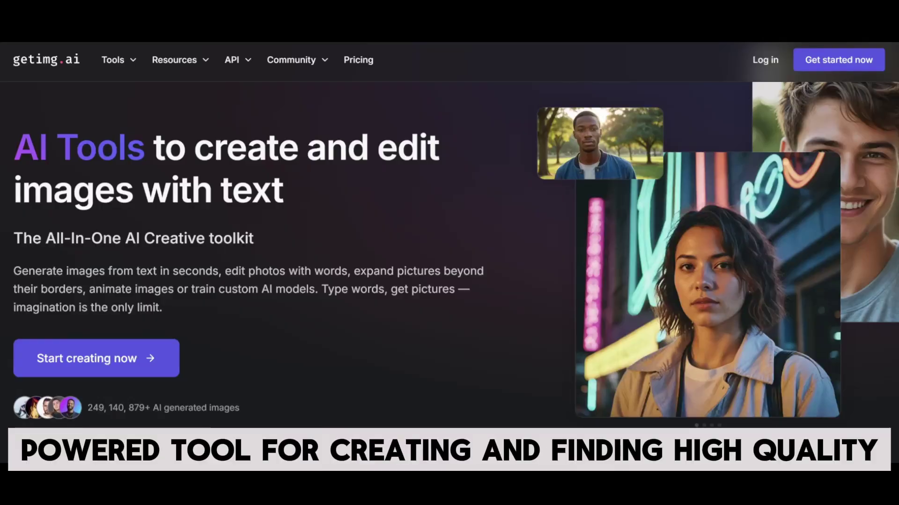
Scroll down the homepage past the tool cards to the signed-in dashboard
{"action": "scroll", "coordinate": [450, 234], "scroll_direction": "down", "scroll_amount": 4}
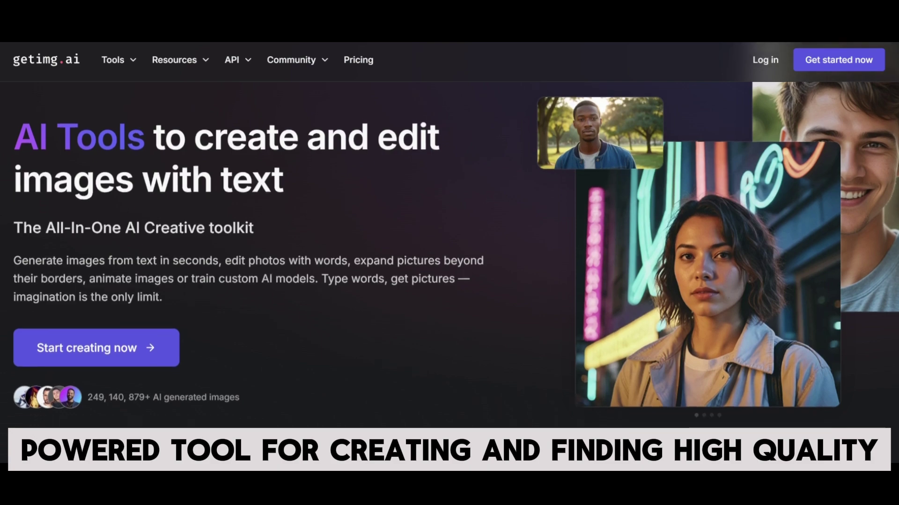
{"action": "scroll", "coordinate": [881, 414], "scroll_direction": "down", "scroll_amount": 7}
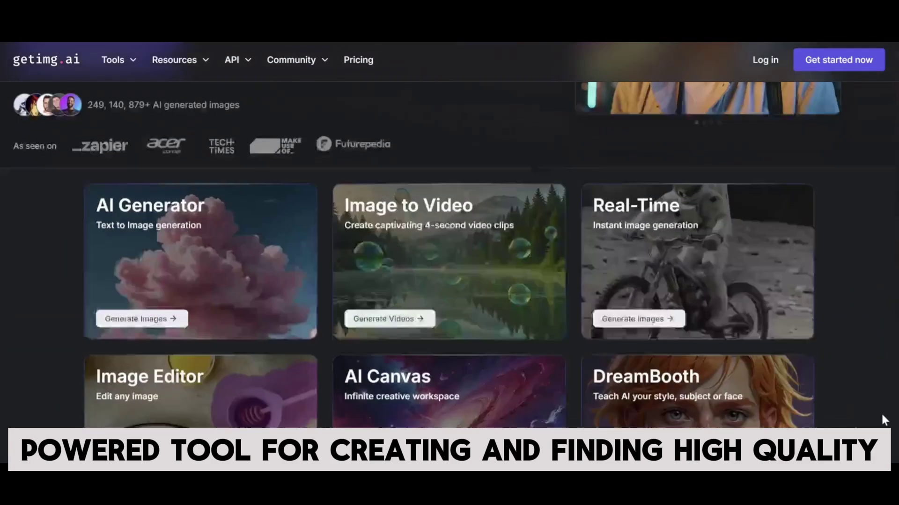
{"action": "scroll", "coordinate": [884, 412], "scroll_direction": "down", "scroll_amount": 15}
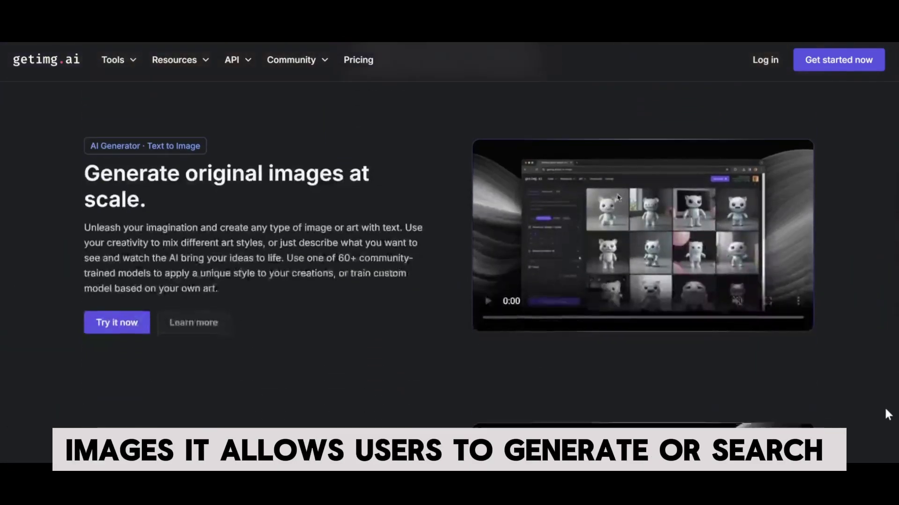
{"action": "scroll", "coordinate": [884, 410], "scroll_direction": "down", "scroll_amount": 8}
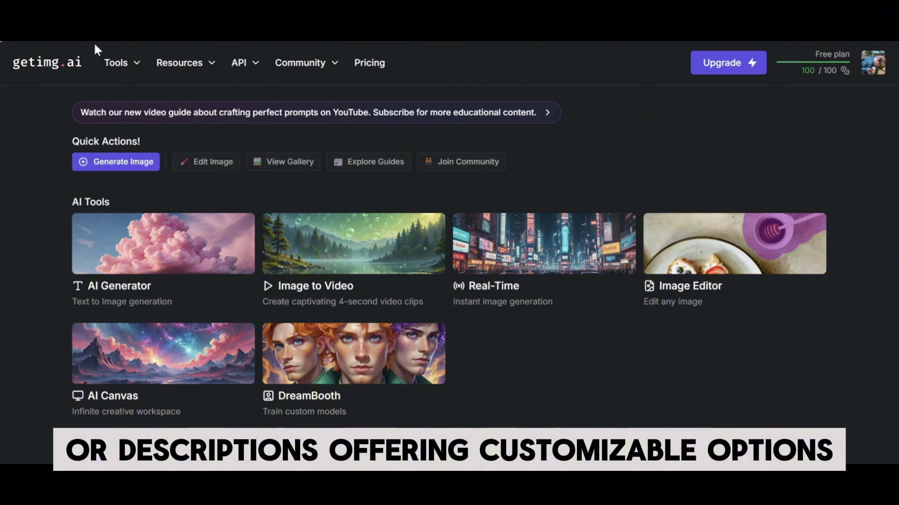
Look through the Tools, Resources and API menus and scroll the presets
{"action": "left_click", "coordinate": [121, 63]}
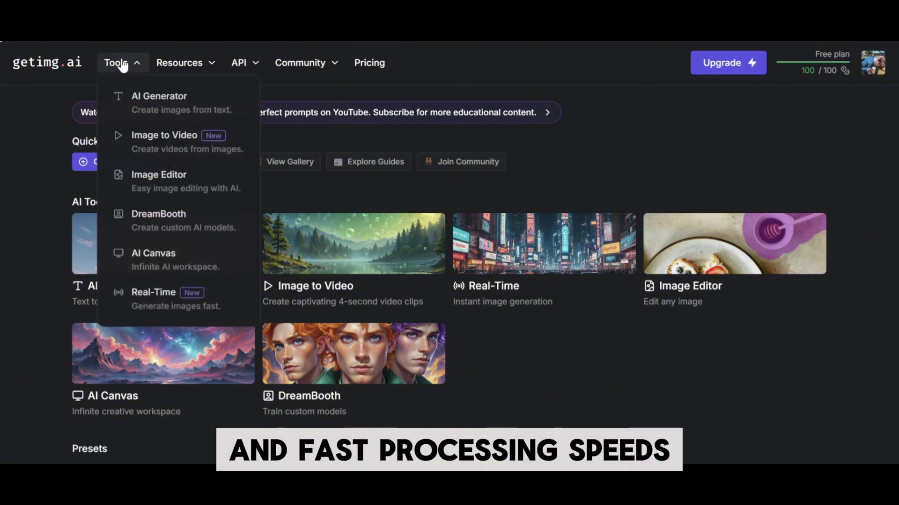
{"action": "left_click", "coordinate": [178, 62]}
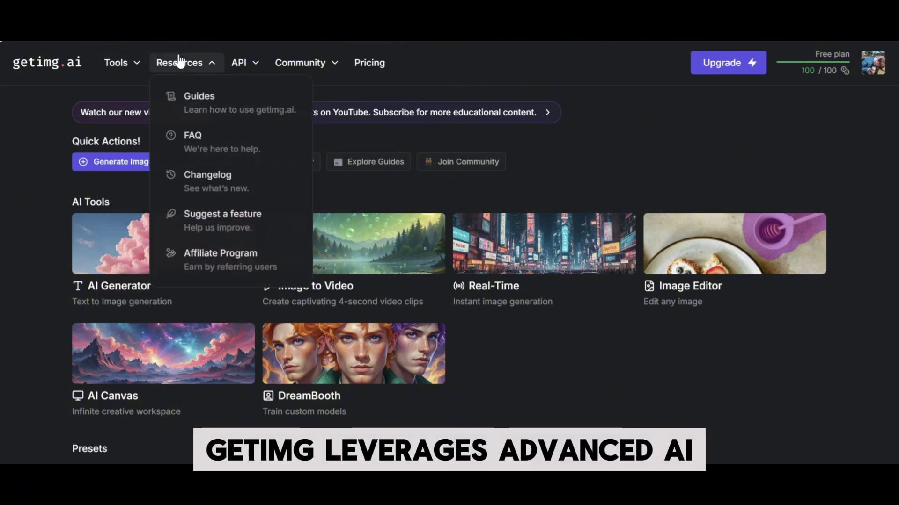
{"action": "left_click", "coordinate": [250, 62]}
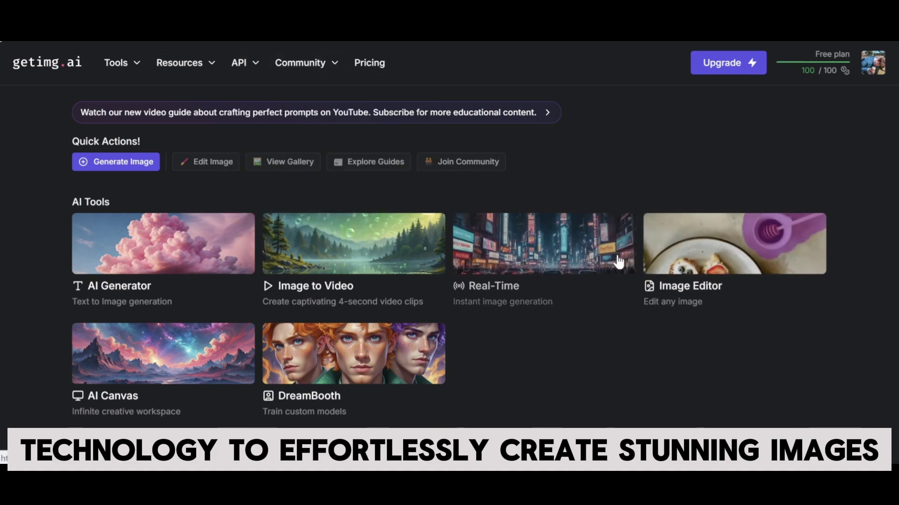
{"action": "scroll", "coordinate": [815, 319], "scroll_direction": "down", "scroll_amount": 7}
{"action": "scroll", "coordinate": [835, 340], "scroll_direction": "down", "scroll_amount": 6}
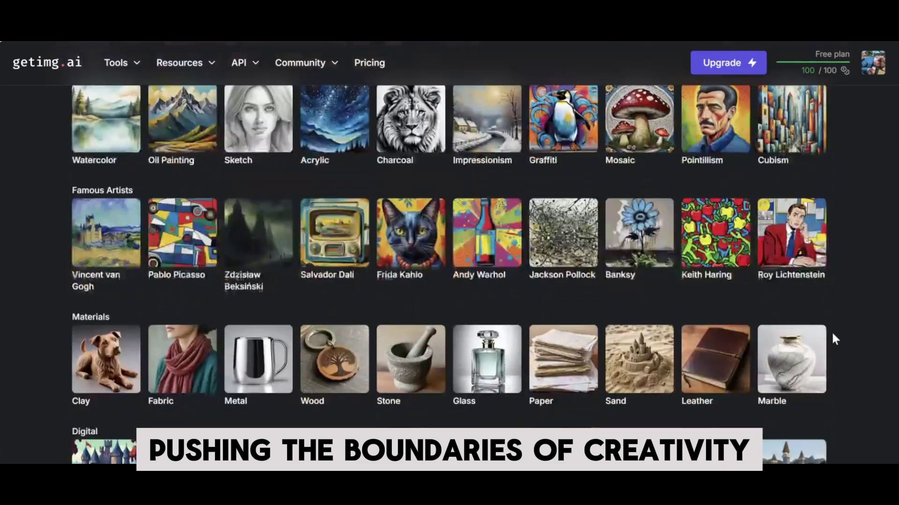
{"action": "scroll", "coordinate": [831, 331], "scroll_direction": "down", "scroll_amount": 3}
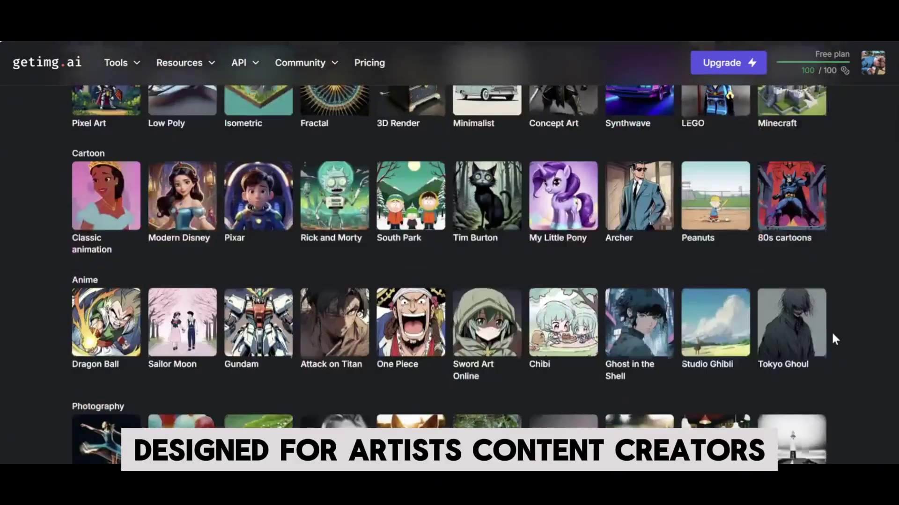
{"action": "scroll", "coordinate": [832, 330], "scroll_direction": "down", "scroll_amount": 2}
Open the AI Generator and advance its intro tour to the Discord community slide
{"action": "left_click", "coordinate": [117, 64]}
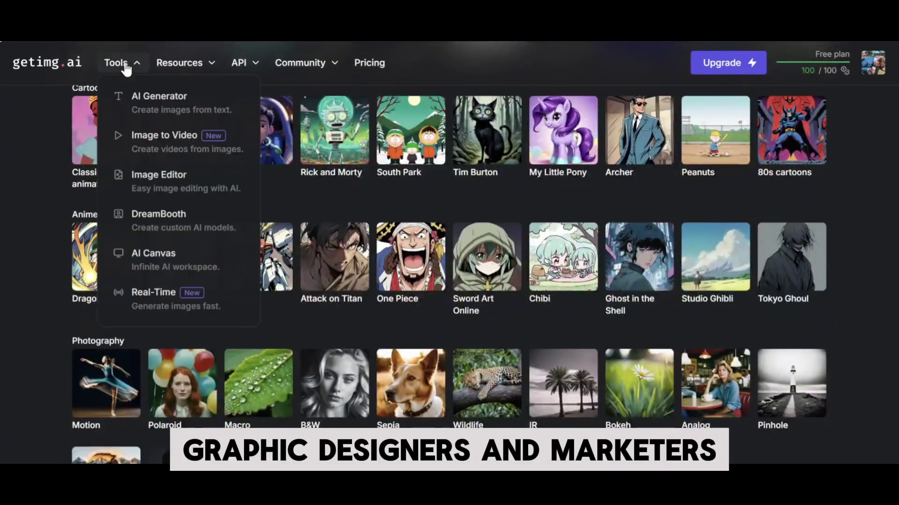
{"action": "left_click", "coordinate": [140, 96]}
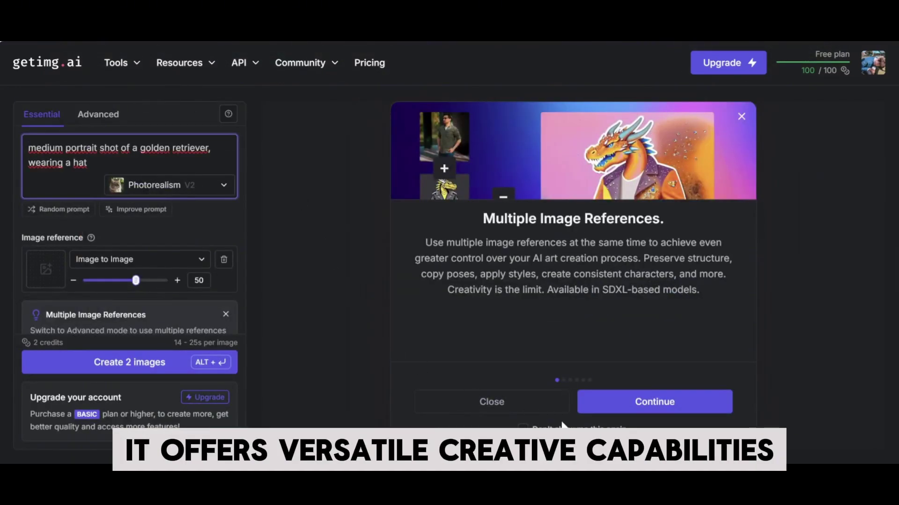
{"action": "left_click", "coordinate": [637, 411]}
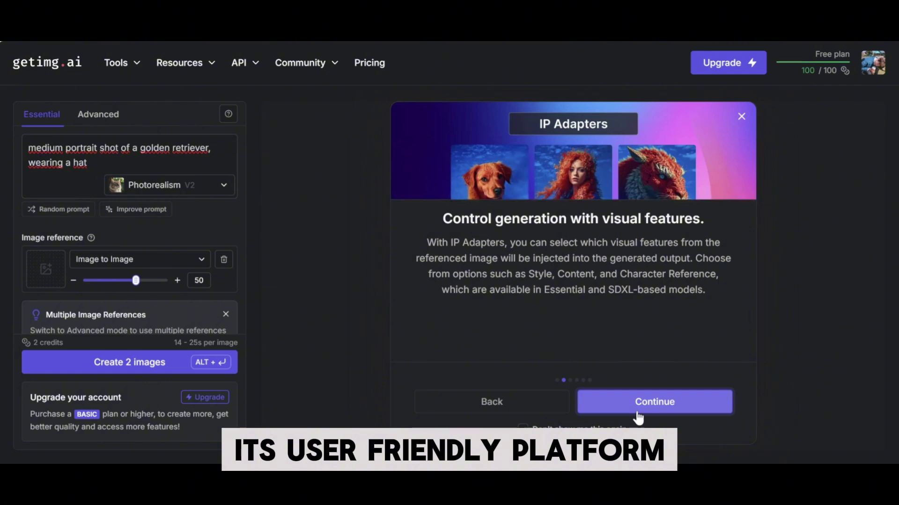
{"action": "left_click", "coordinate": [638, 412]}
{"action": "left_click", "coordinate": [638, 412]}
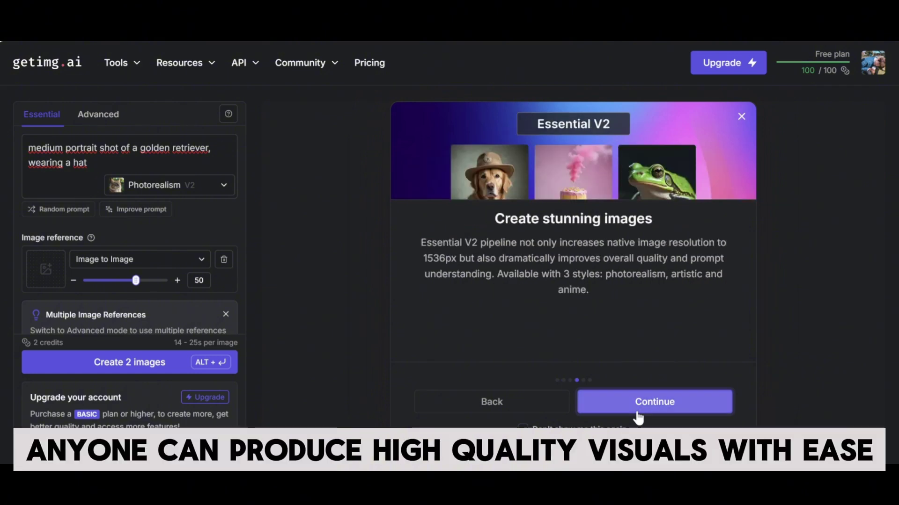
{"action": "left_click", "coordinate": [638, 412]}
{"action": "left_click", "coordinate": [638, 412]}
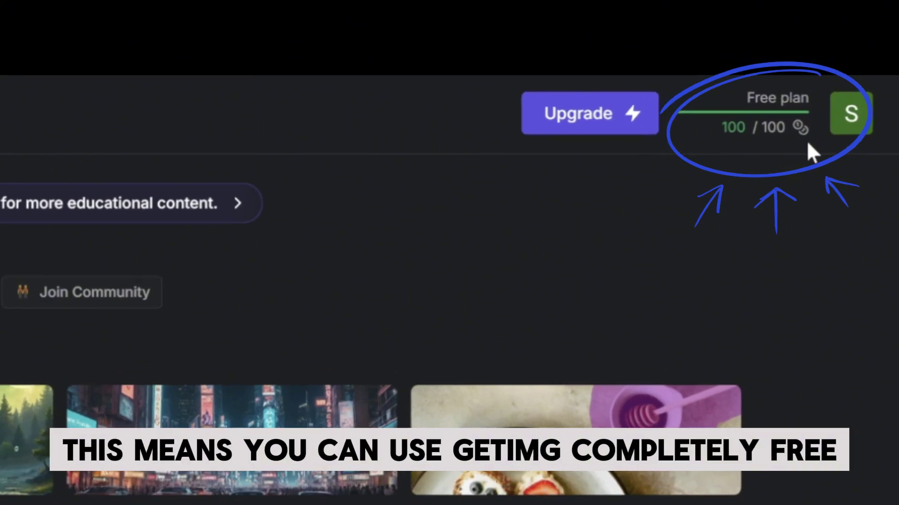
Open the account dropdown beside the 100 / 100 credits on the dashboard
{"action": "left_click", "coordinate": [811, 136]}
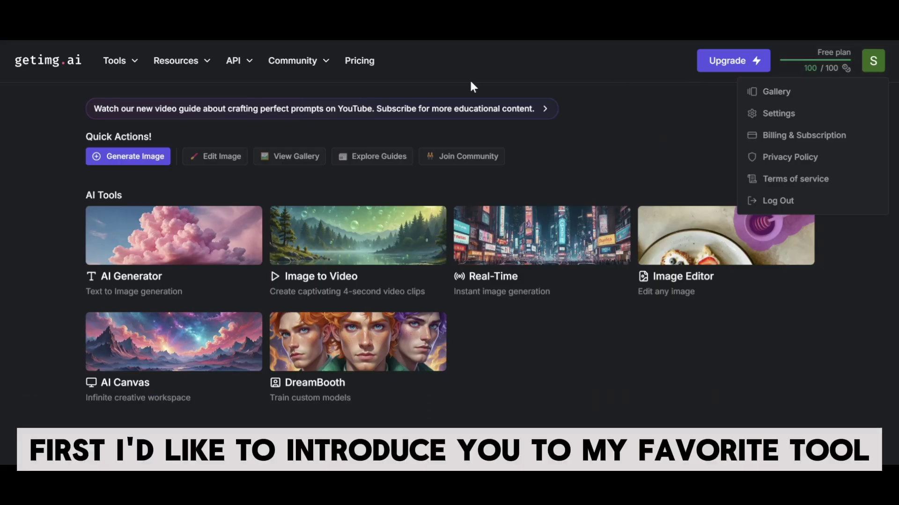
Open the AI Generator from Tools and switch it to Advanced mode
{"action": "mouse_move", "coordinate": [115, 60]}
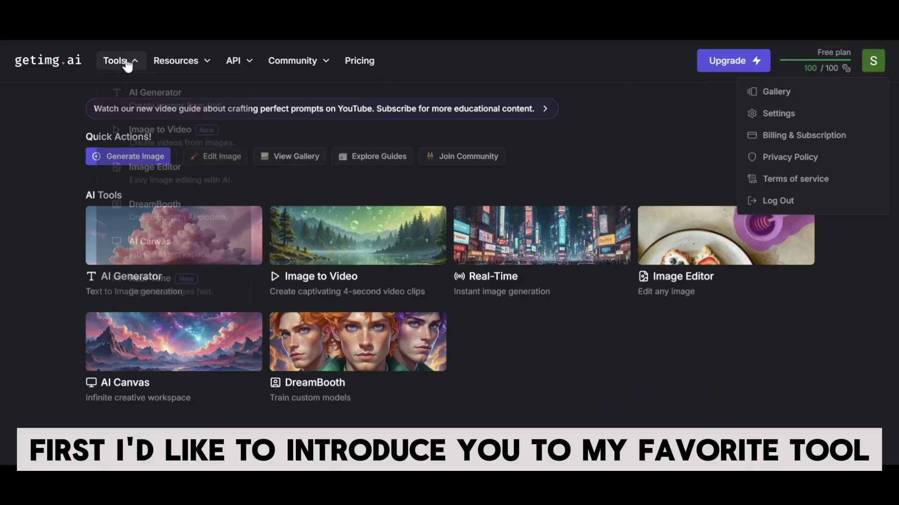
{"action": "left_click", "coordinate": [141, 96]}
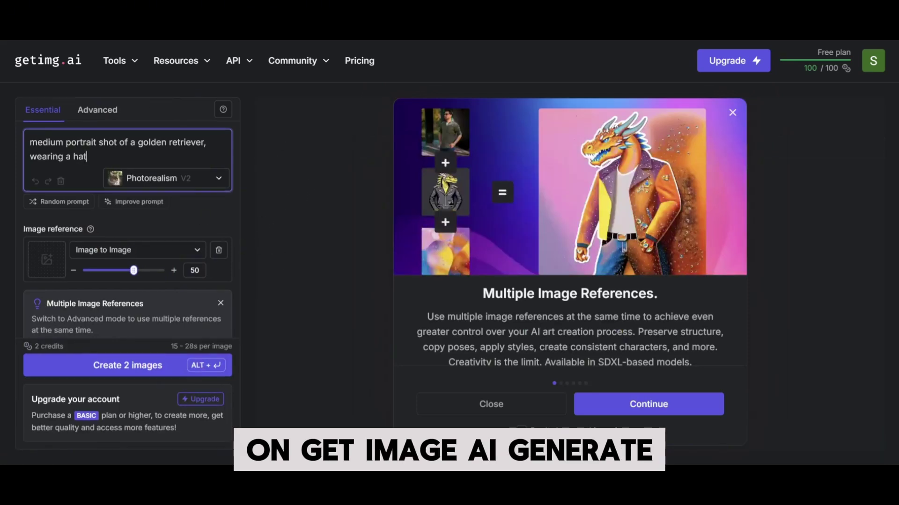
{"action": "left_click", "coordinate": [107, 112]}
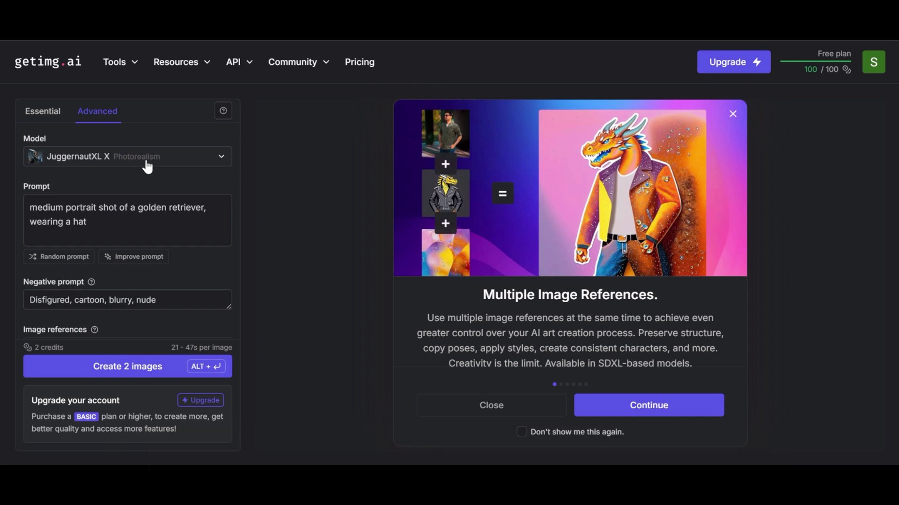
Replace the JuggernautXL X model with InfiniAnimeXL from the full catalogue and select the prompt text
{"action": "left_click", "coordinate": [148, 166]}
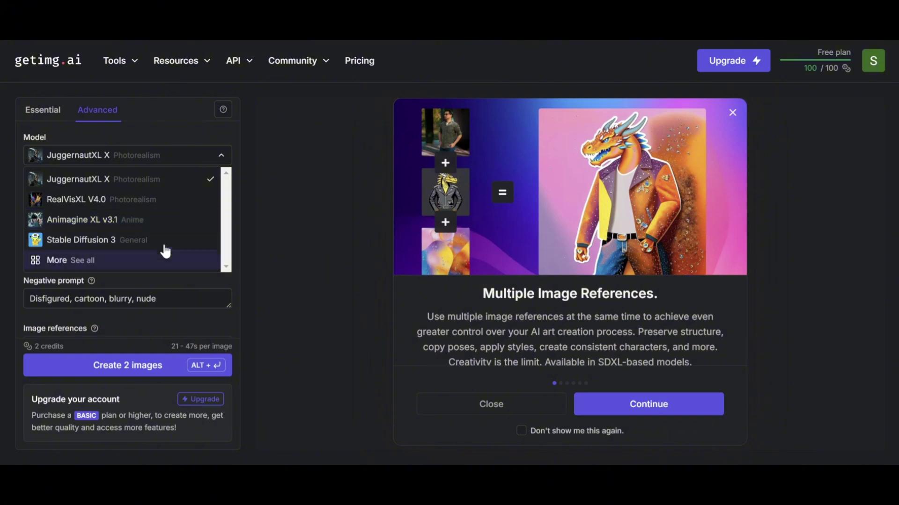
{"action": "left_click", "coordinate": [152, 262]}
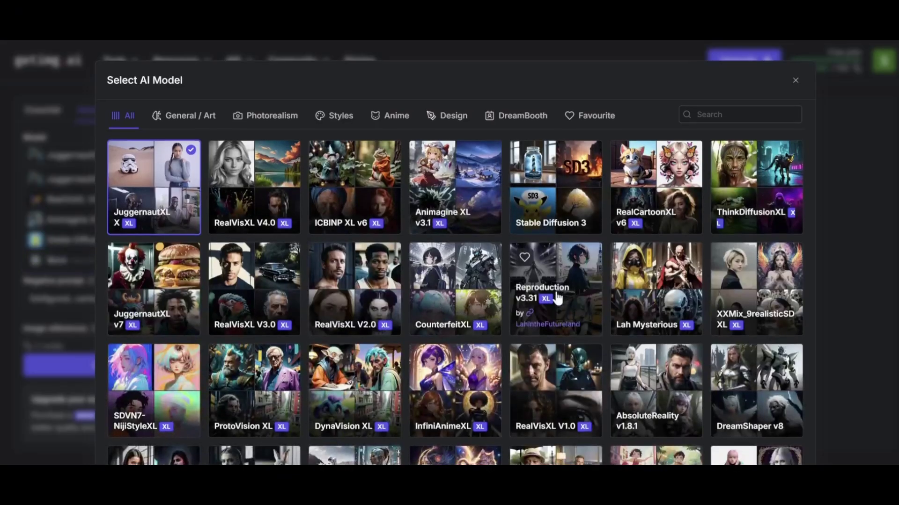
{"action": "scroll", "coordinate": [273, 277], "scroll_direction": "down", "scroll_amount": 1}
{"action": "scroll", "coordinate": [754, 349], "scroll_direction": "down", "scroll_amount": 2}
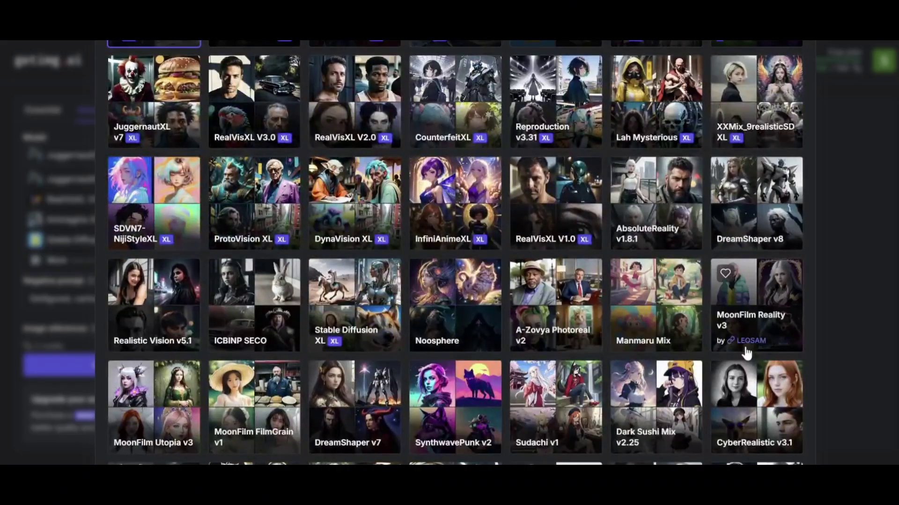
{"action": "scroll", "coordinate": [739, 354], "scroll_direction": "down", "scroll_amount": 2}
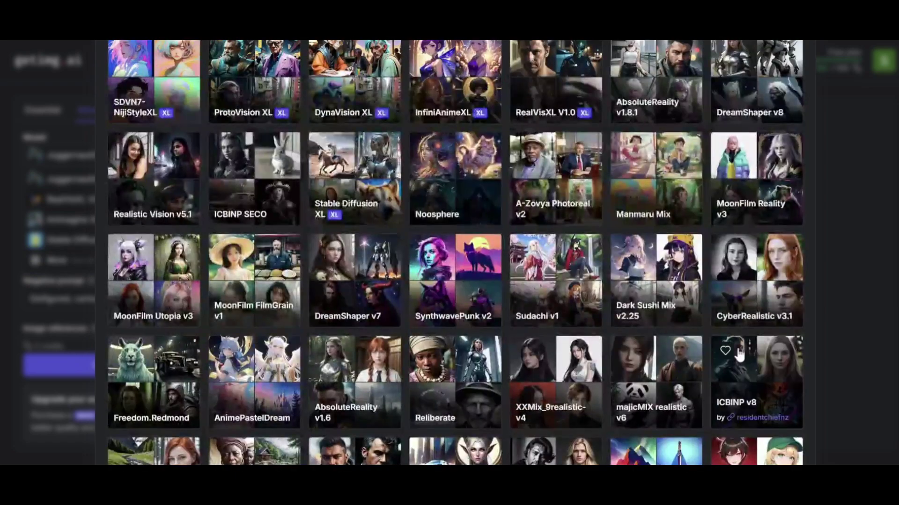
{"action": "scroll", "coordinate": [738, 355], "scroll_direction": "down", "scroll_amount": 2}
{"action": "scroll", "coordinate": [739, 354], "scroll_direction": "down", "scroll_amount": 3}
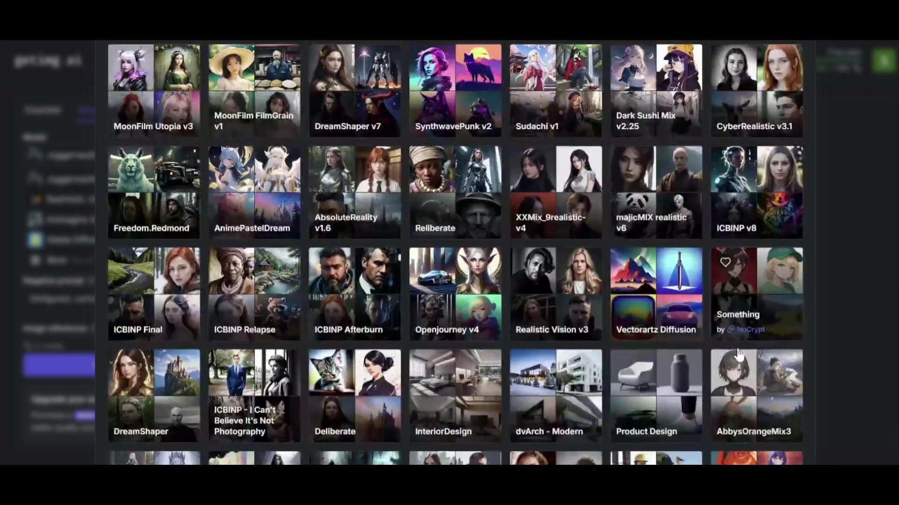
{"action": "scroll", "coordinate": [739, 355], "scroll_direction": "down", "scroll_amount": 2}
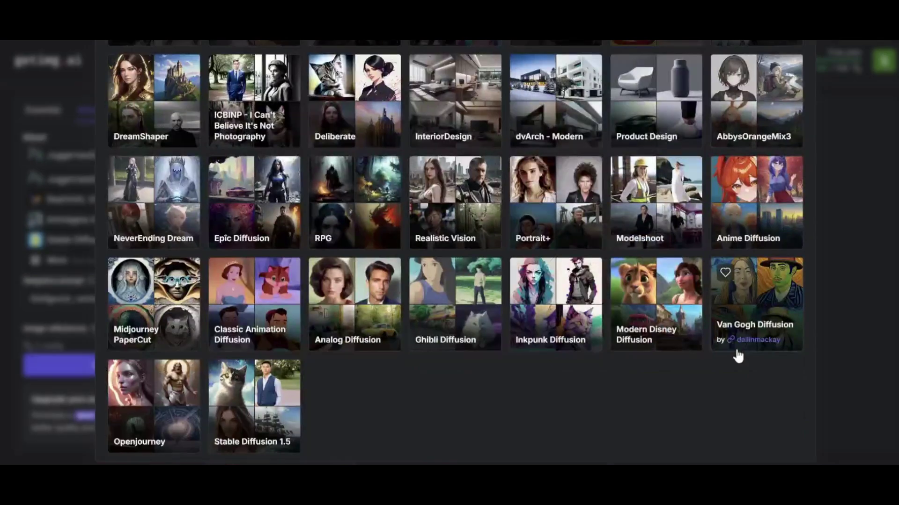
{"action": "scroll", "coordinate": [502, 198], "scroll_direction": "up", "scroll_amount": 10}
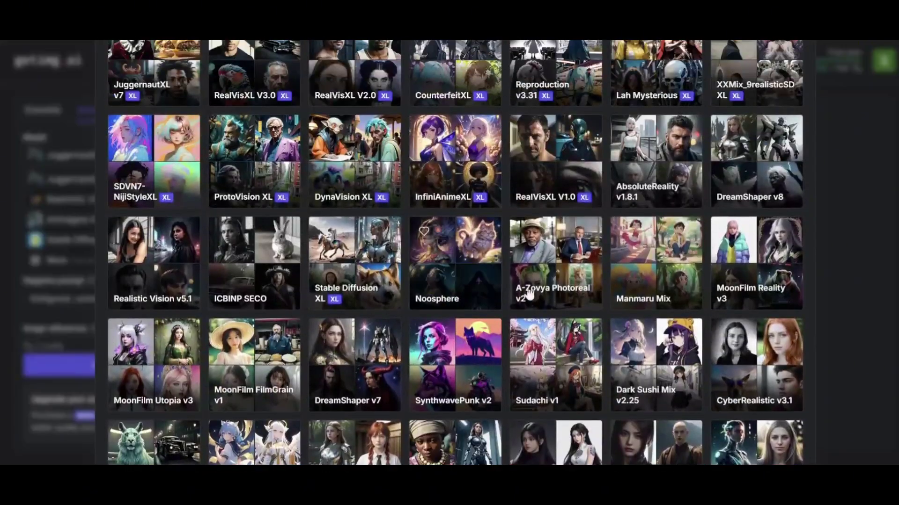
{"action": "left_click", "coordinate": [477, 156]}
{"action": "left_click_drag", "start_coordinate": [88, 221], "coordinate": [1, 195]}
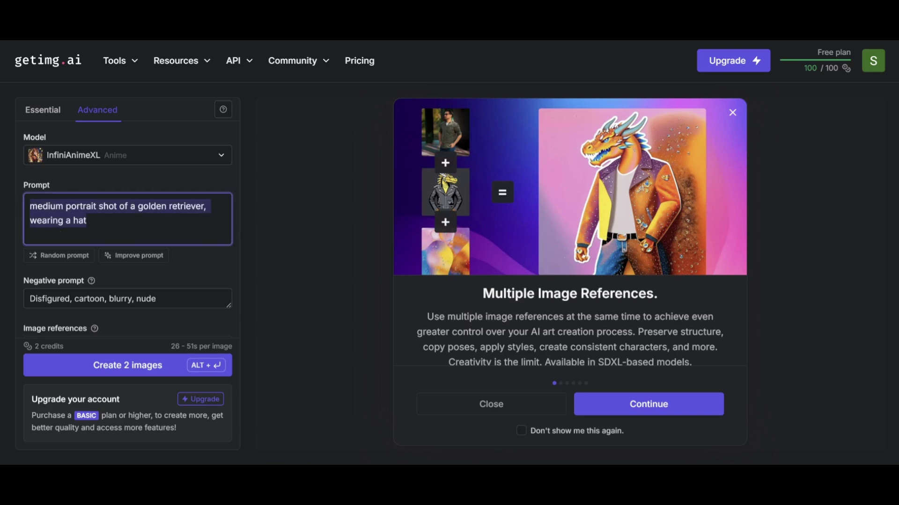
Paste the anime character prompt and set the negative prompt to 'Disfigured, blurry'
{"action": "type", "text": "Digital illustration in an anime style, featuring a female character with delicate, beautiful face, long, dark hair adorned with blue flowers. She has pointed elf-like ears, fair skin, and large, expressive blue eyes. She is wearing an off-shoulder black dress with intricate lace details and a choker necklace with a green gem. The character is standing behind a wooden counter with various bottles and an open book. In the background, there are several other characters, some wearing masks, in what appears to be a market setting with wooden structures."}
{"action": "scroll", "coordinate": [128, 234], "scroll_direction": "down", "scroll_amount": 5}
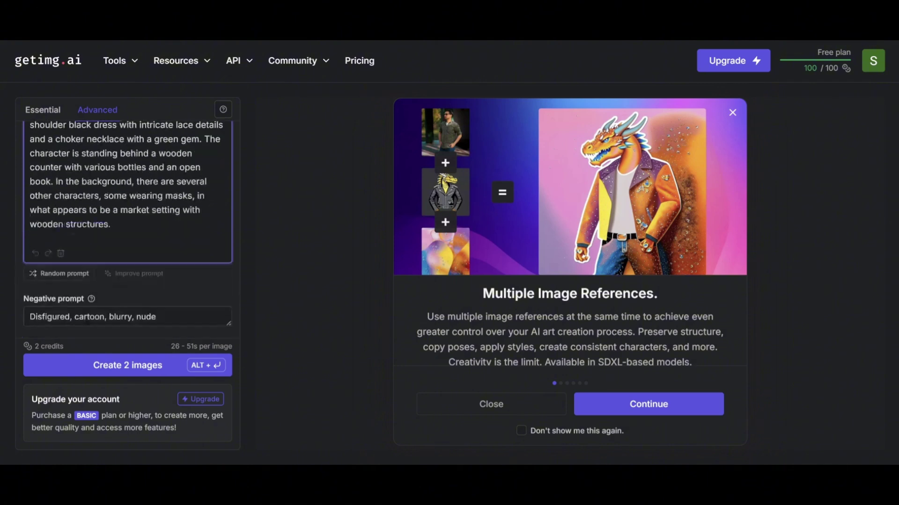
{"action": "left_click", "coordinate": [127, 215]}
{"action": "type", "text": "Disfigured, blurry"}
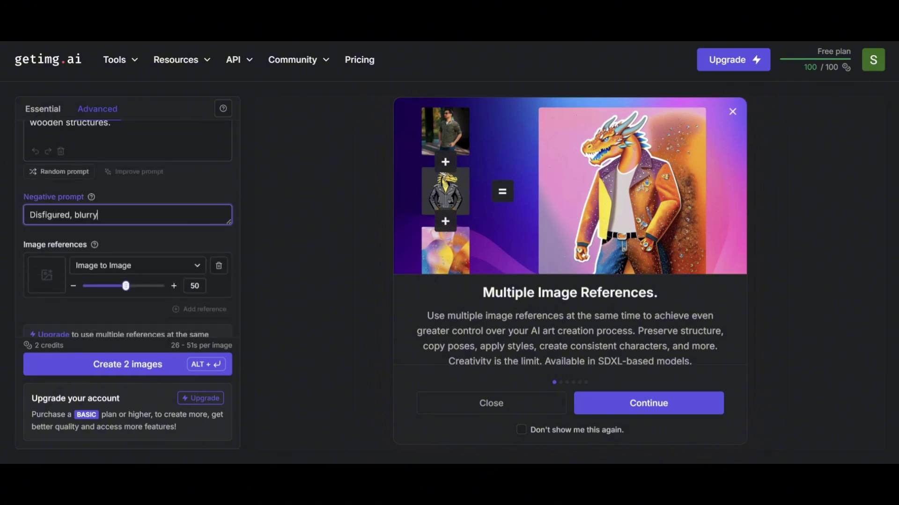
{"action": "scroll", "coordinate": [156, 314], "scroll_direction": "down", "scroll_amount": 2}
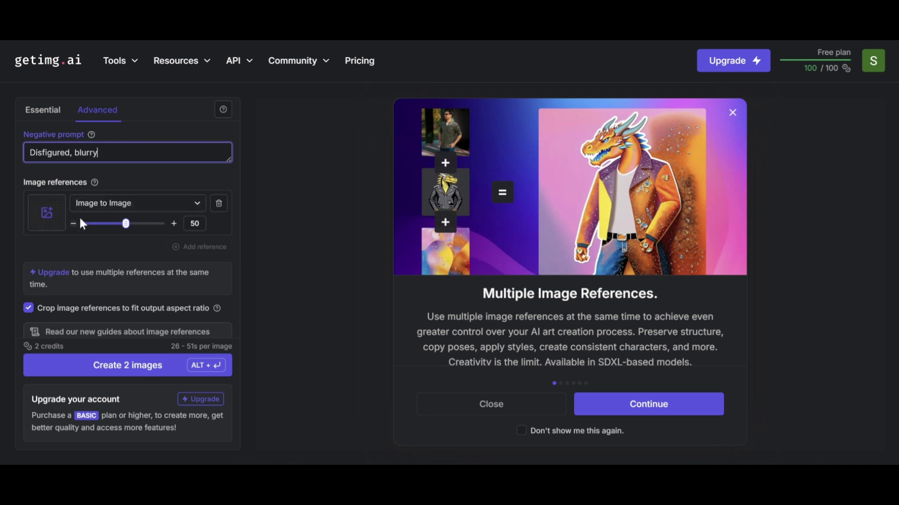
Check the Image references type list, leaving it unchanged
{"action": "left_click", "coordinate": [106, 202]}
{"action": "scroll", "coordinate": [116, 287], "scroll_direction": "down", "scroll_amount": 2}
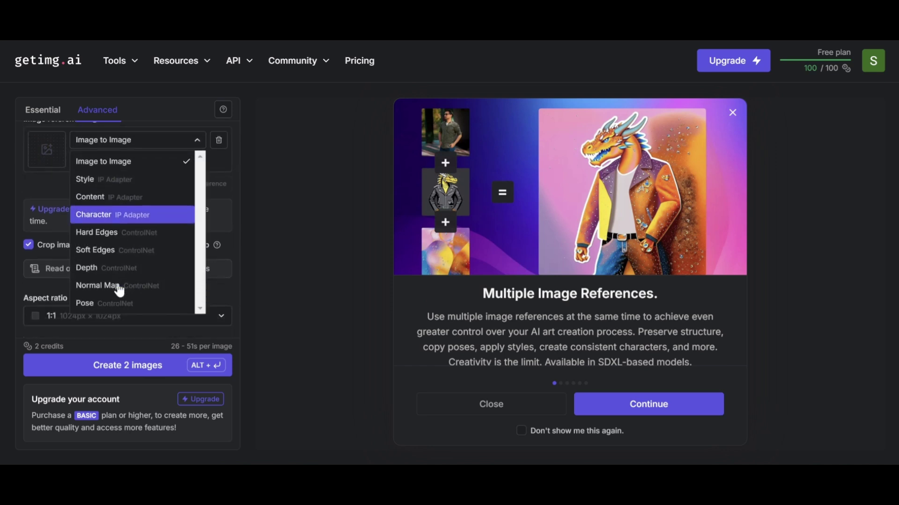
{"action": "scroll", "coordinate": [117, 287], "scroll_direction": "up", "scroll_amount": 2}
{"action": "left_click", "coordinate": [258, 209]}
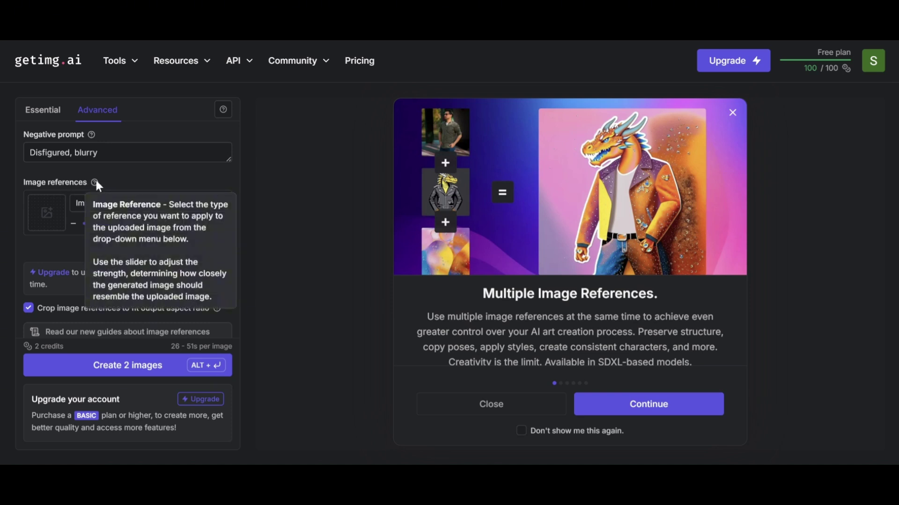
{"action": "scroll", "coordinate": [80, 251], "scroll_direction": "down", "scroll_amount": 3}
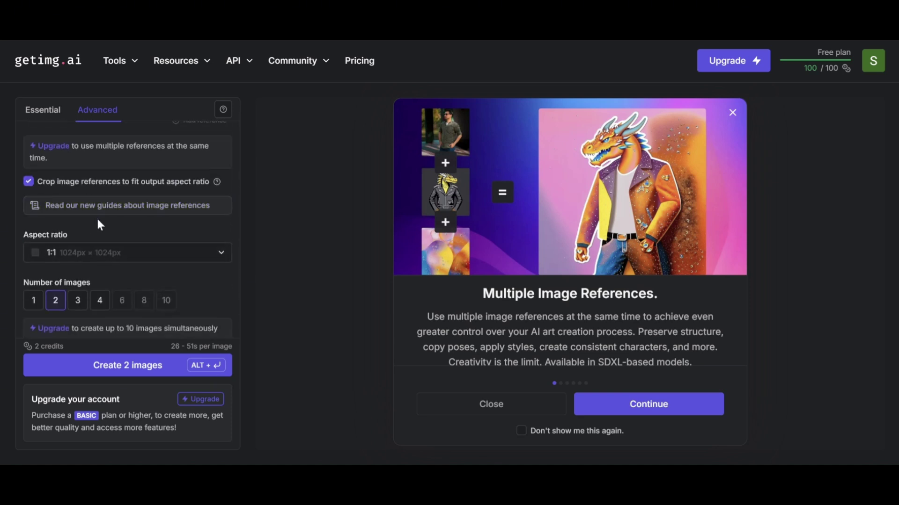
{"action": "scroll", "coordinate": [100, 224], "scroll_direction": "down", "scroll_amount": 2}
Set the aspect ratio to 16:9 and the number of images to 4
{"action": "left_click", "coordinate": [141, 191]}
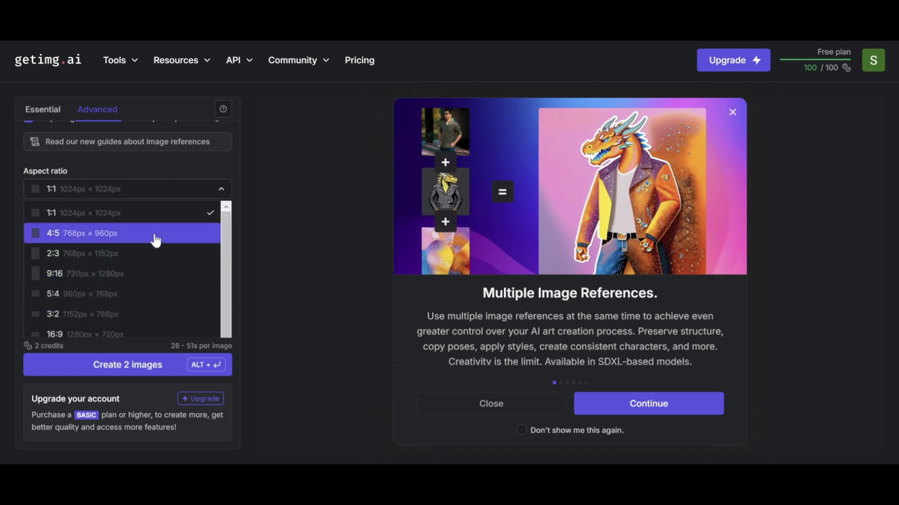
{"action": "scroll", "coordinate": [156, 241], "scroll_direction": "down", "scroll_amount": 2}
{"action": "left_click", "coordinate": [146, 269]}
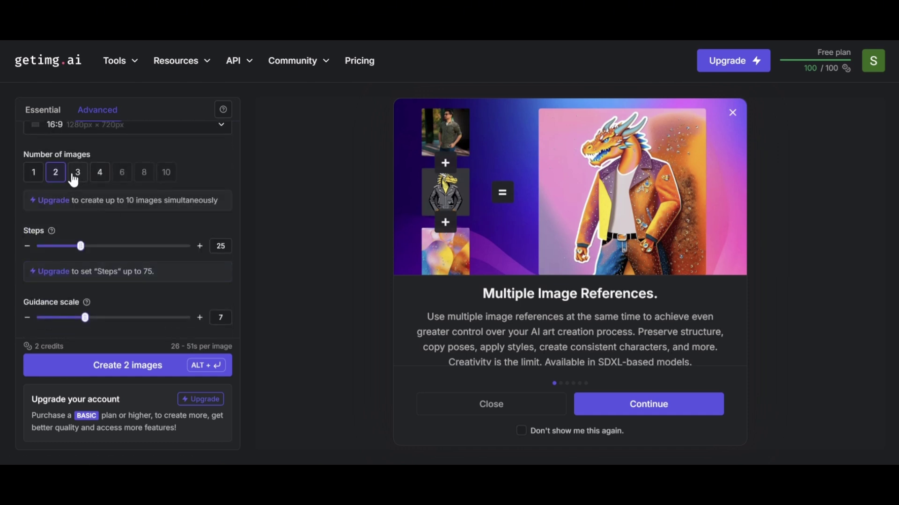
{"action": "left_click", "coordinate": [97, 173]}
Set Steps to 28, keep the Euler sampler and leave the seed empty
{"action": "scroll", "coordinate": [151, 226], "scroll_direction": "down", "scroll_amount": 2}
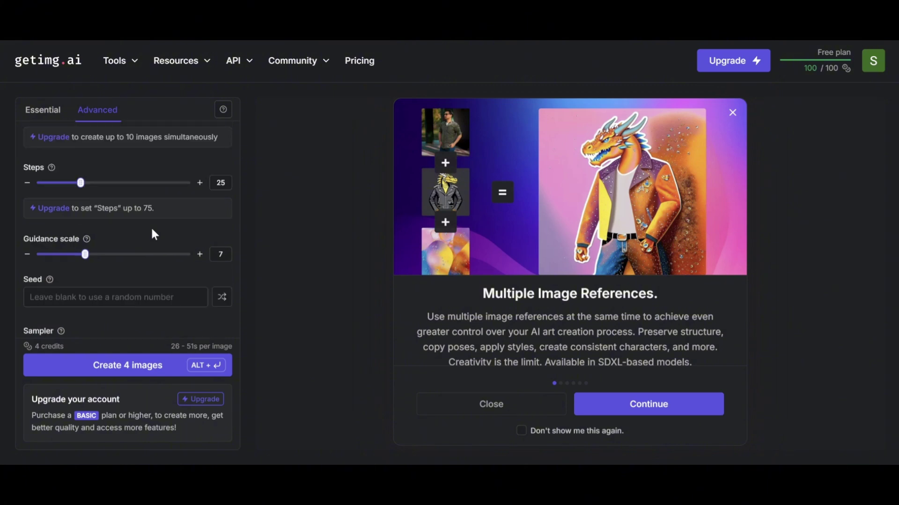
{"action": "left_click_drag", "start_coordinate": [80, 182], "coordinate": [88, 183]}
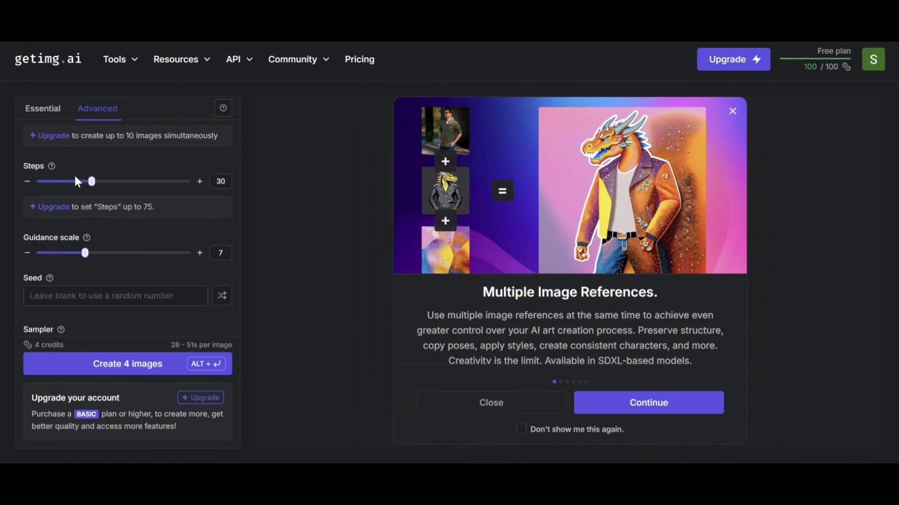
{"action": "mouse_move", "coordinate": [55, 167]}
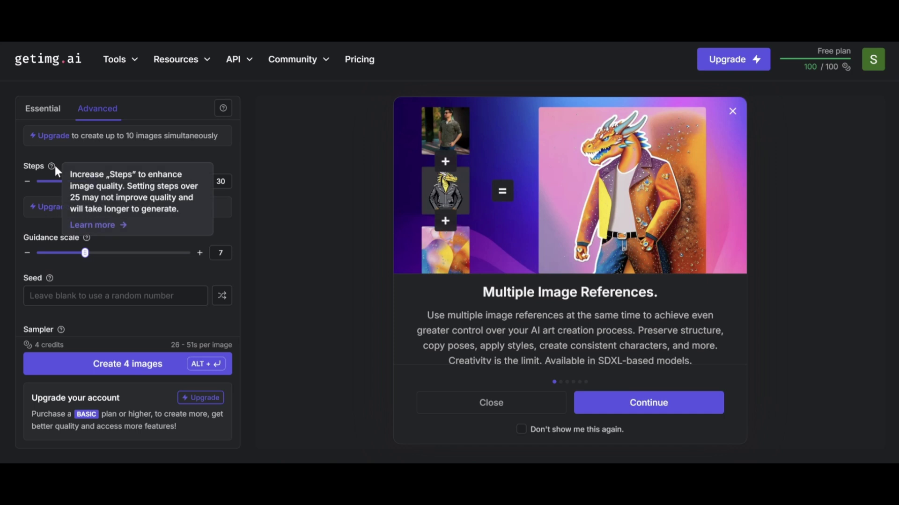
{"action": "mouse_move", "coordinate": [87, 238]}
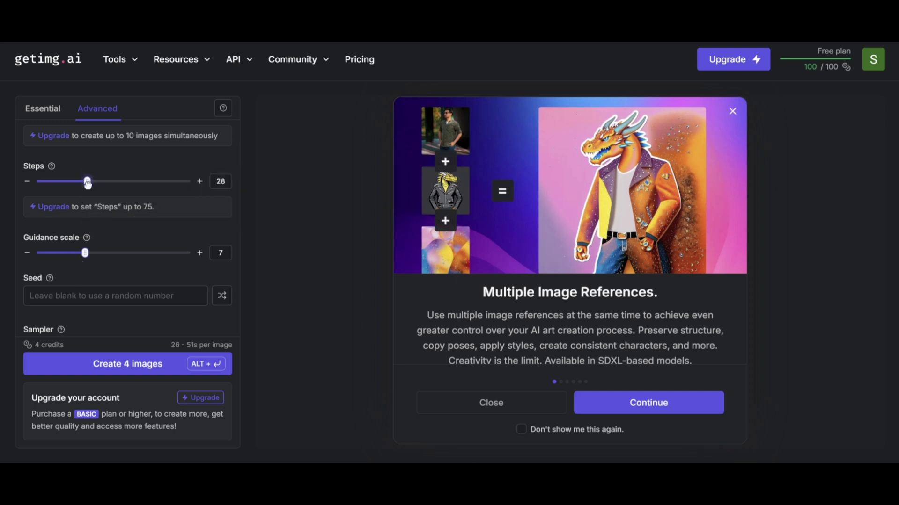
{"action": "scroll", "coordinate": [118, 248], "scroll_direction": "down", "scroll_amount": 1}
{"action": "scroll", "coordinate": [99, 249], "scroll_direction": "down", "scroll_amount": 1}
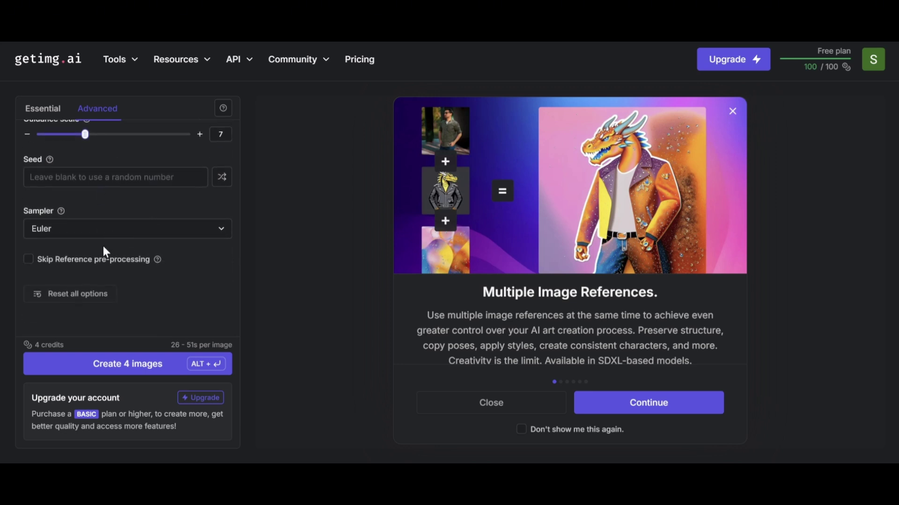
{"action": "left_click", "coordinate": [132, 229]}
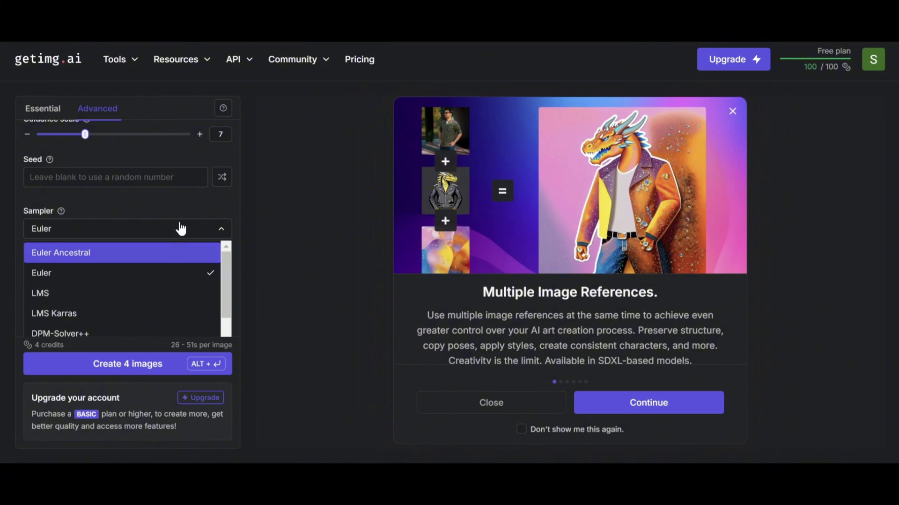
{"action": "left_click", "coordinate": [198, 181]}
{"action": "left_click", "coordinate": [197, 211]}
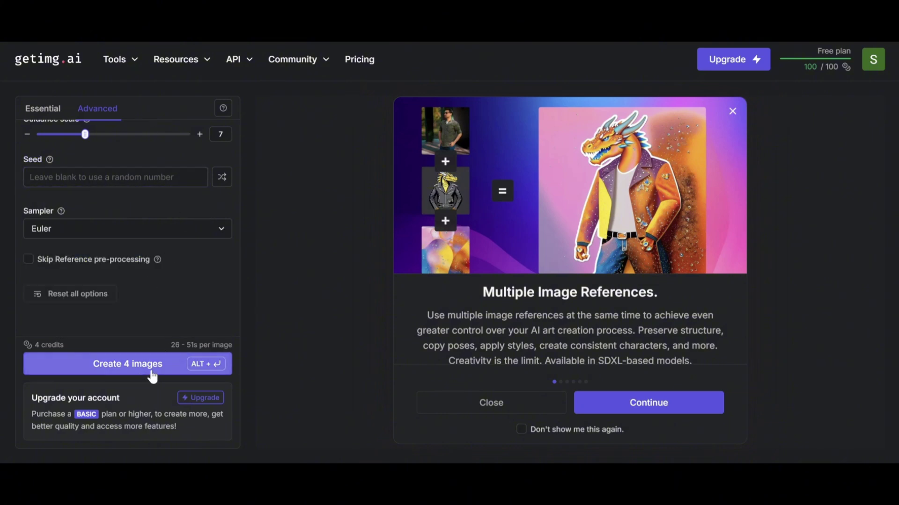
Create the four 1280 × 720 anime elf-shopkeeper images and page through each one's details
{"action": "left_click", "coordinate": [177, 367]}
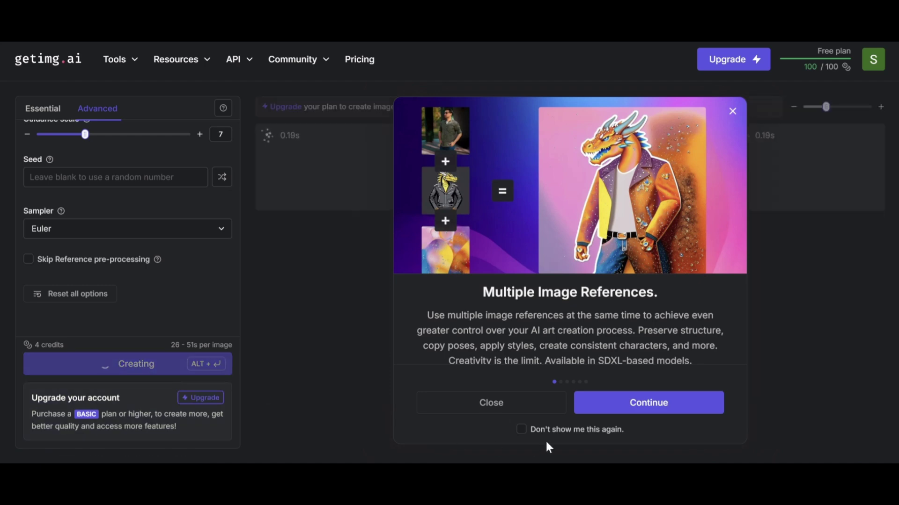
{"action": "left_click", "coordinate": [534, 405]}
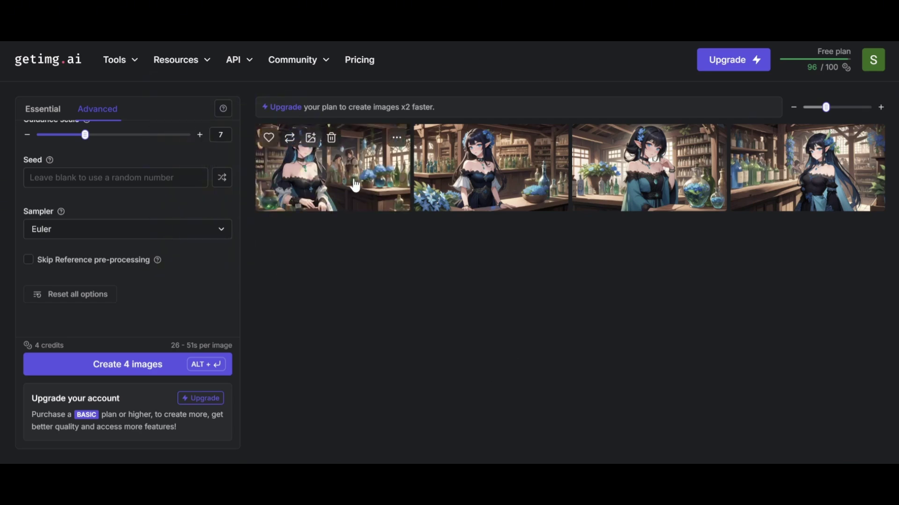
{"action": "left_click", "coordinate": [355, 185]}
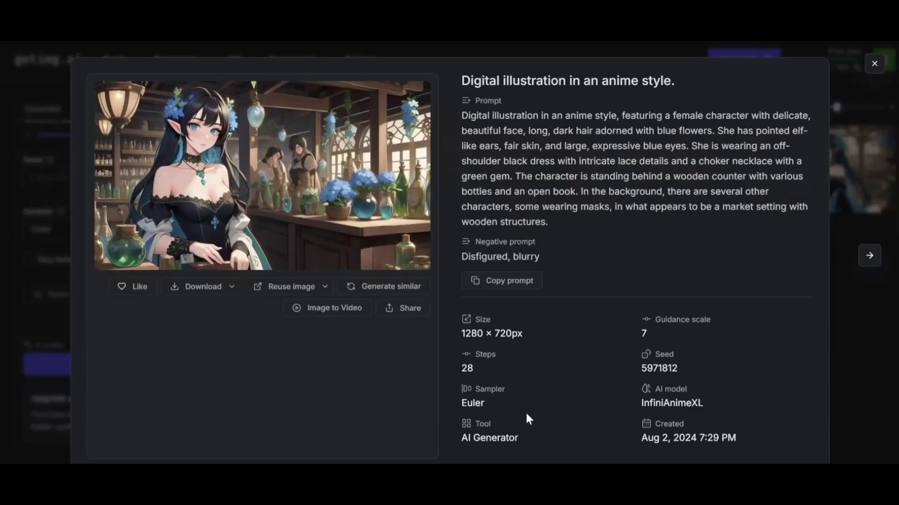
{"action": "left_click", "coordinate": [875, 265]}
{"action": "left_click", "coordinate": [875, 265]}
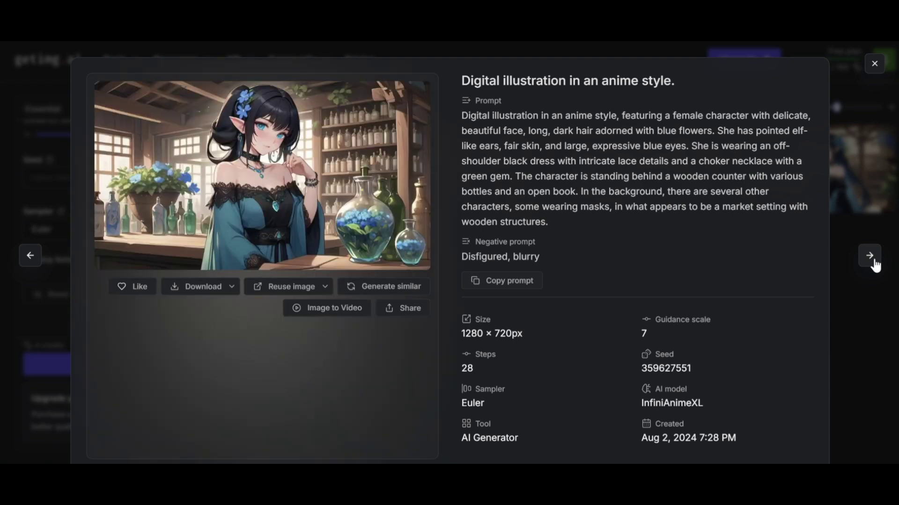
{"action": "left_click", "coordinate": [875, 265]}
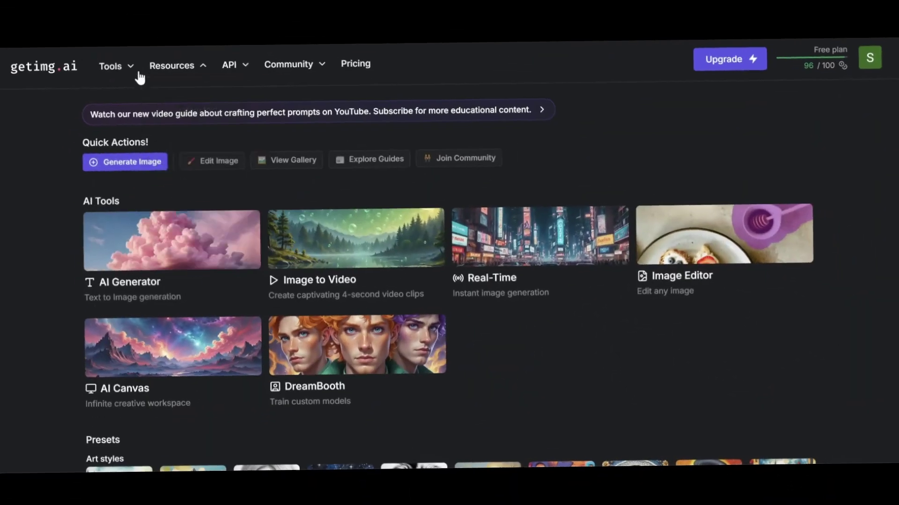
{"action": "left_click", "coordinate": [125, 68]}
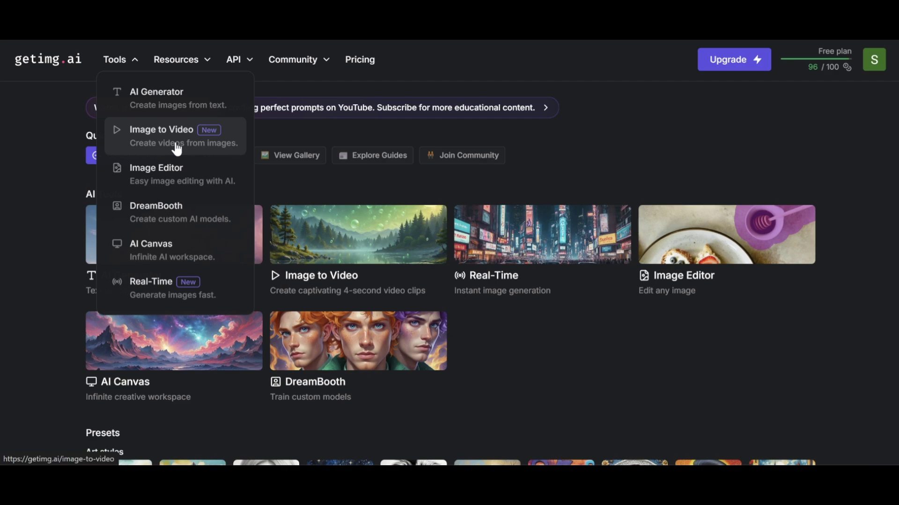
Generate a video from the car photo in Image to Video, using one credit
{"action": "left_click", "coordinate": [186, 146]}
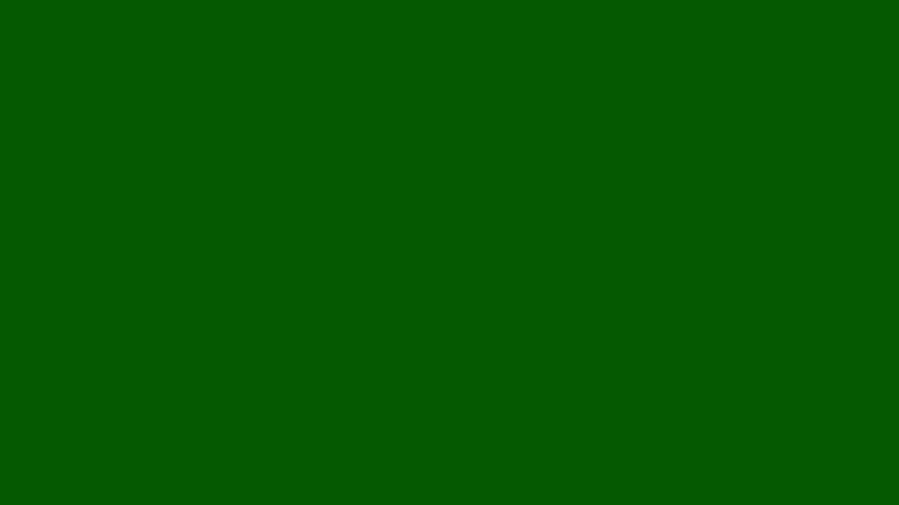
{"action": "left_click", "coordinate": [272, 475]}
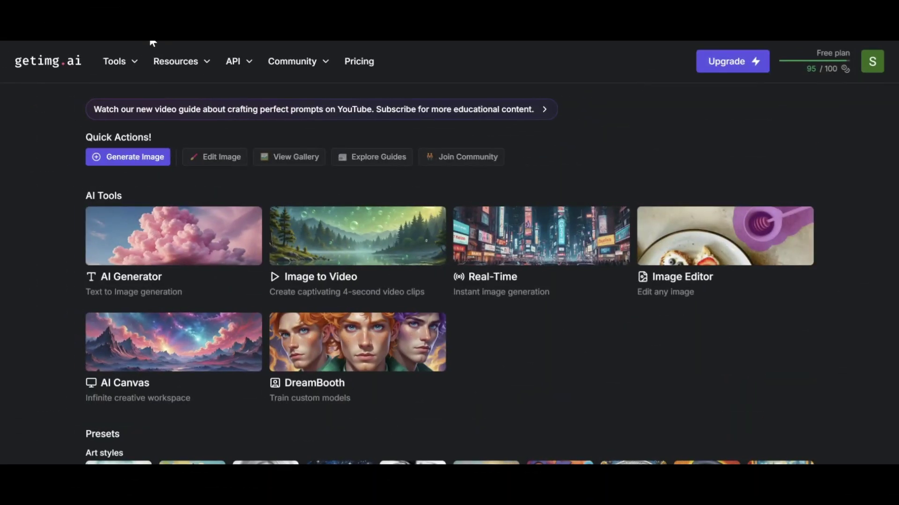
{"action": "left_click", "coordinate": [133, 62]}
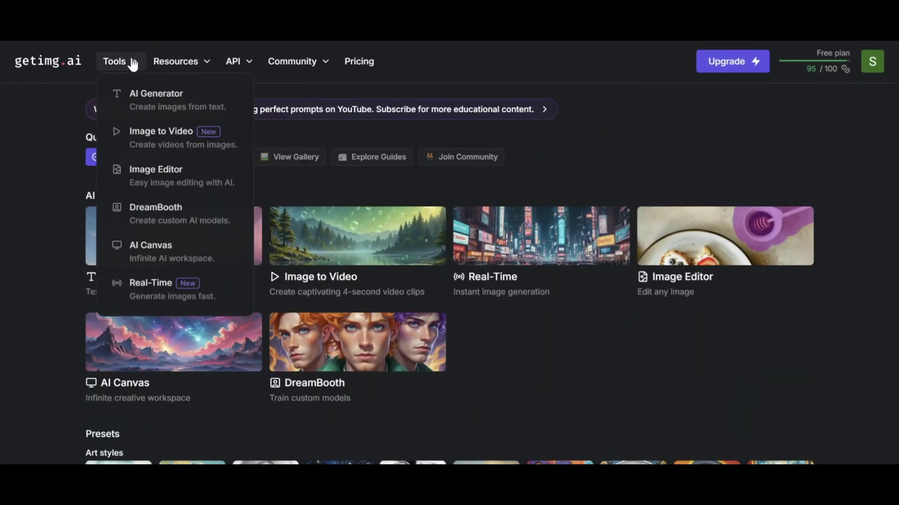
Load the white-haired anime portrait into the Image Editor and run Remove Background
{"action": "left_click", "coordinate": [176, 181]}
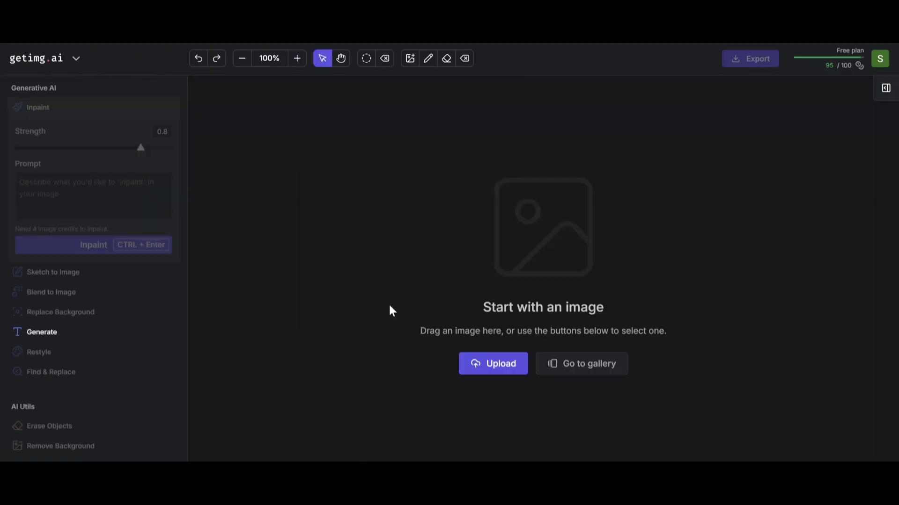
{"action": "left_click", "coordinate": [492, 364]}
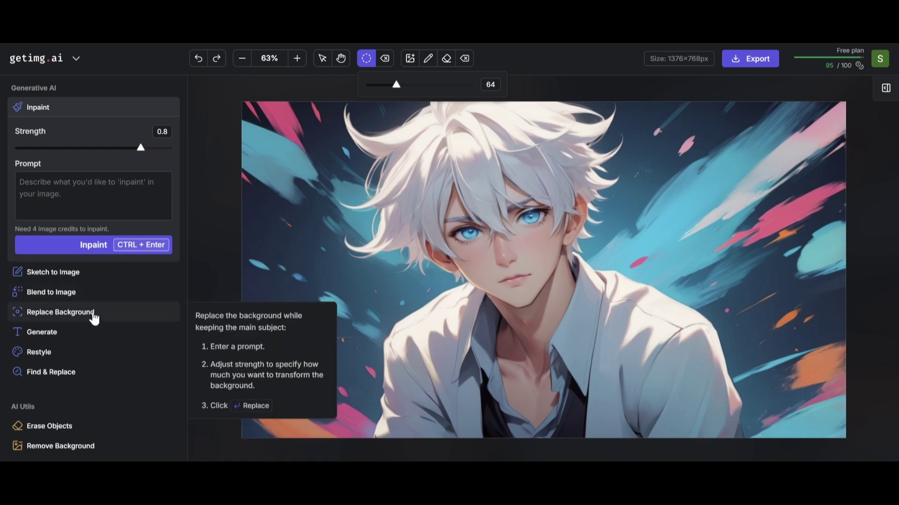
{"action": "scroll", "coordinate": [112, 360], "scroll_direction": "down", "scroll_amount": 3}
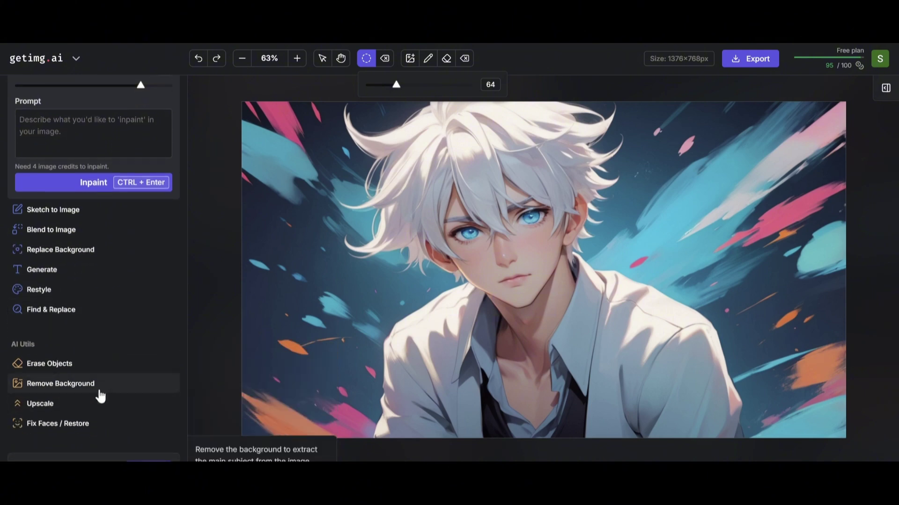
{"action": "left_click", "coordinate": [99, 391]}
{"action": "key", "text": "ctrl+Return"}
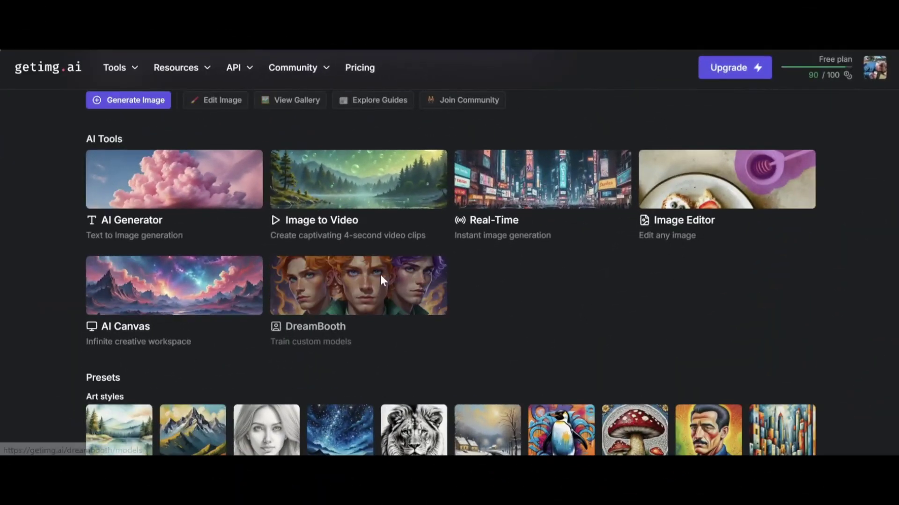
Go through the DreamBooth intro slides (AI Avatars, Product shots, Style replication, Discord), then dismiss it
{"action": "left_click", "coordinate": [380, 274]}
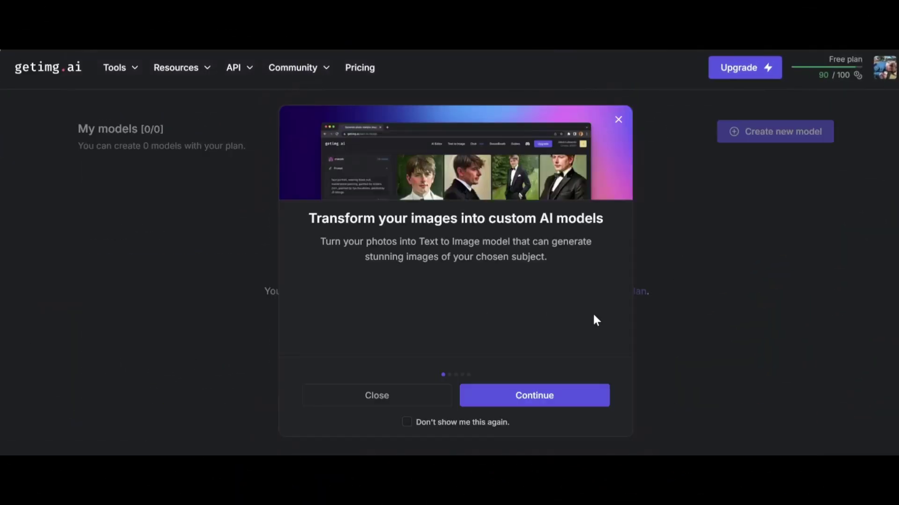
{"action": "left_click", "coordinate": [571, 395]}
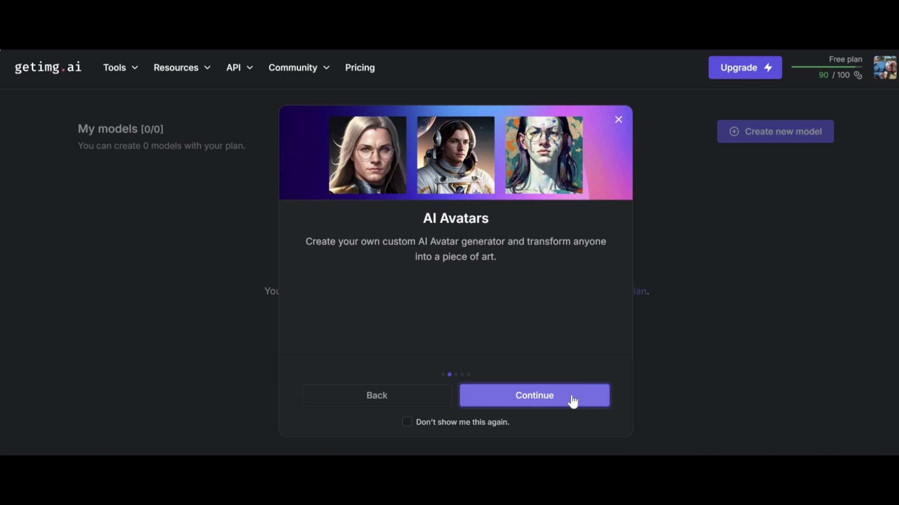
{"action": "left_click", "coordinate": [572, 402]}
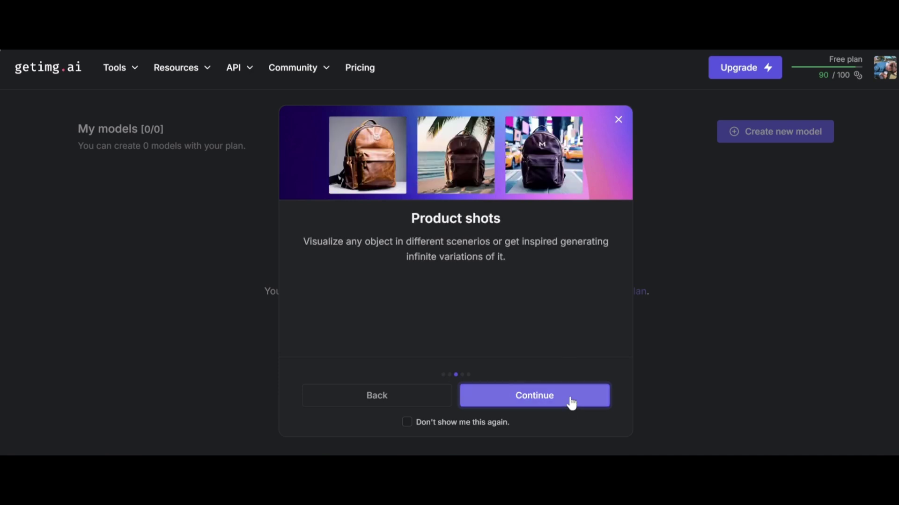
{"action": "left_click", "coordinate": [571, 402]}
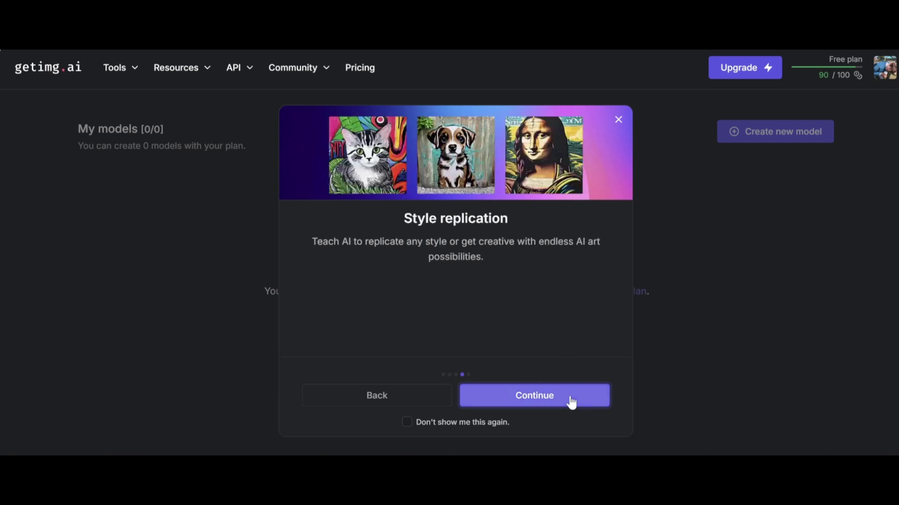
{"action": "left_click", "coordinate": [571, 402]}
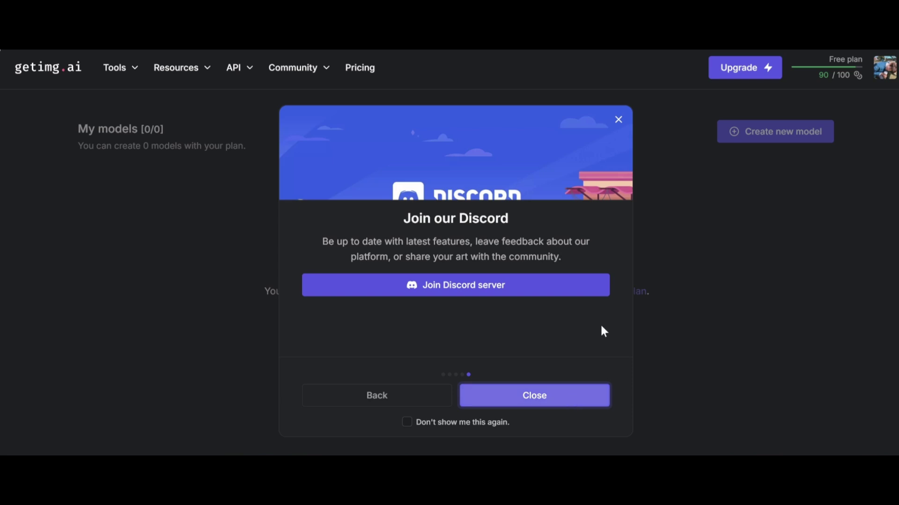
{"action": "left_click", "coordinate": [618, 120]}
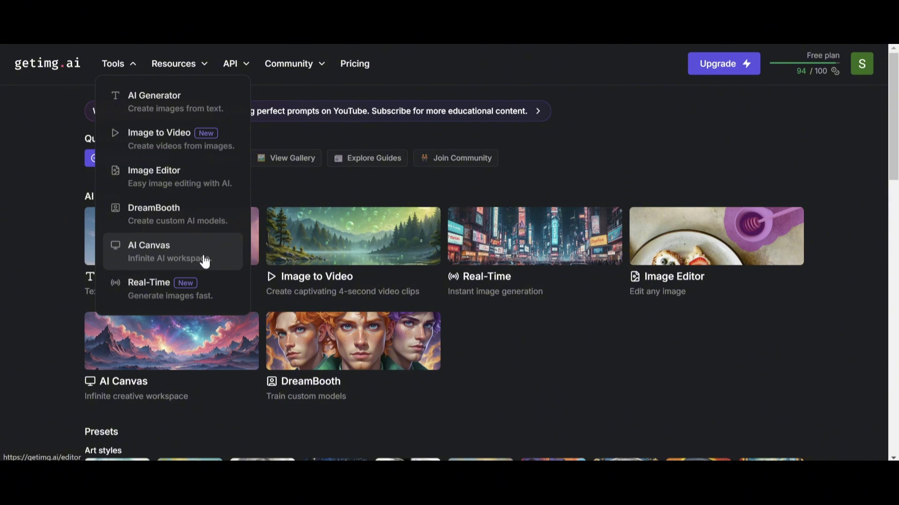
Create a new AI Canvas project and generate images from the pasted young-woman pencil-sketch prompt
{"action": "left_click", "coordinate": [215, 258]}
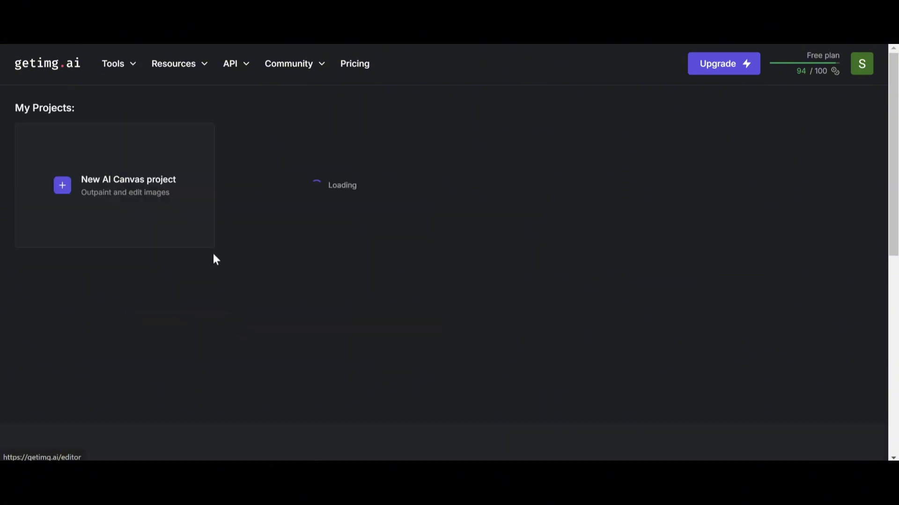
{"action": "left_click", "coordinate": [188, 212]}
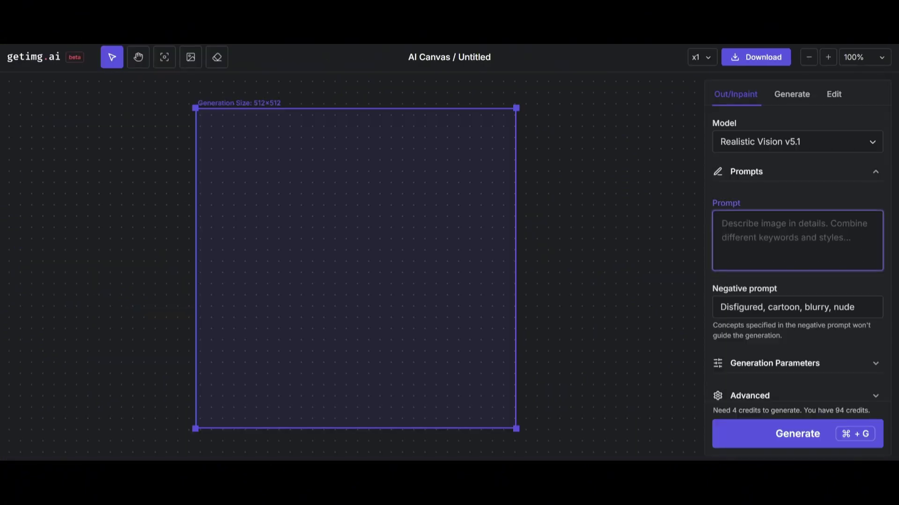
{"action": "type", "text": "Create a detailed sketch of a beautiful young woman. She should have a graceful posture, with soft, flowing hair and a serene expression. The sketch should highlight delicate facial features, including large, expressive eyes, a small, elegant nose, and full lips. Dress her in a stylish, flowing outfit that enhances her natural beauty. Include gentle shading to suggest depth and texture"}
{"action": "scroll", "coordinate": [783, 381], "scroll_direction": "down", "scroll_amount": 3}
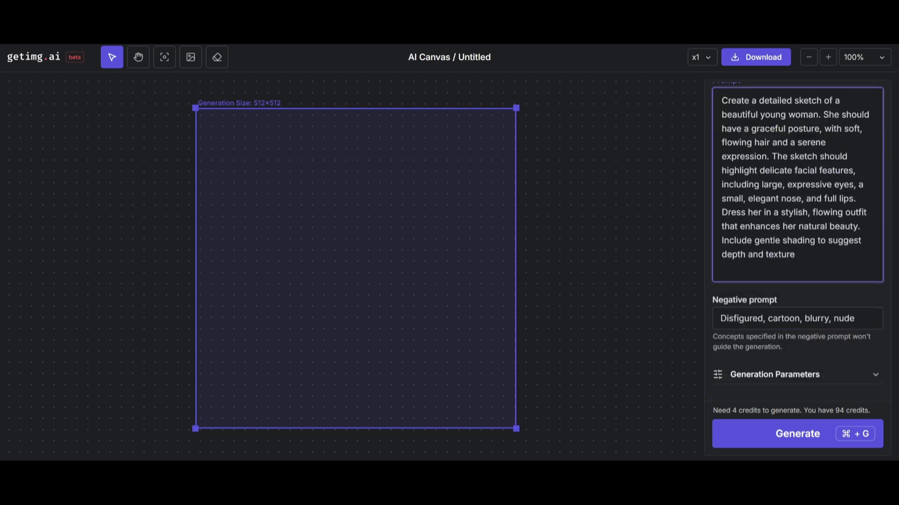
{"action": "scroll", "coordinate": [782, 382], "scroll_direction": "down", "scroll_amount": 3}
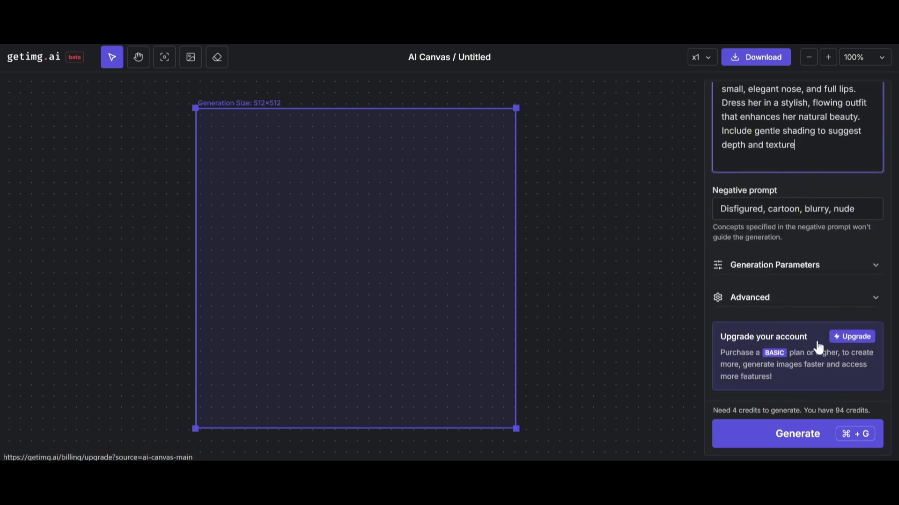
{"action": "left_click", "coordinate": [789, 444]}
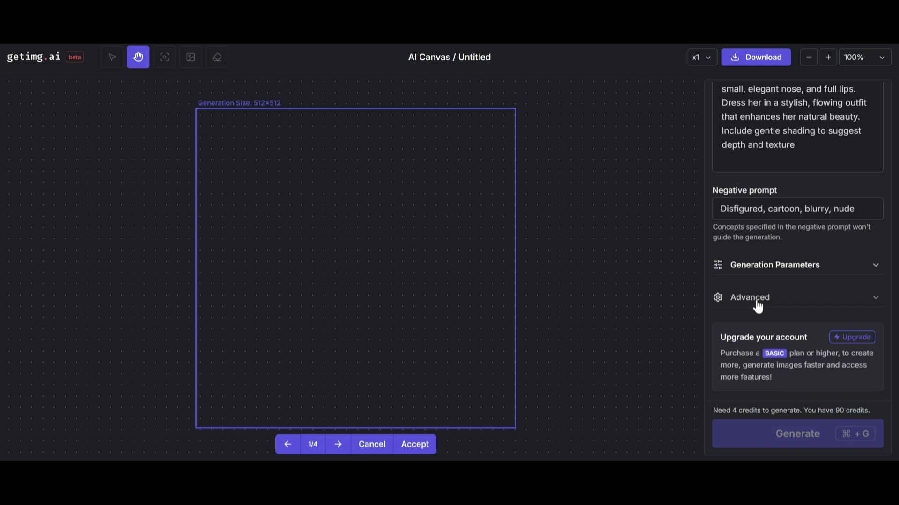
Browse through the four generated portraits and step back to the previous one
{"action": "left_click", "coordinate": [340, 448]}
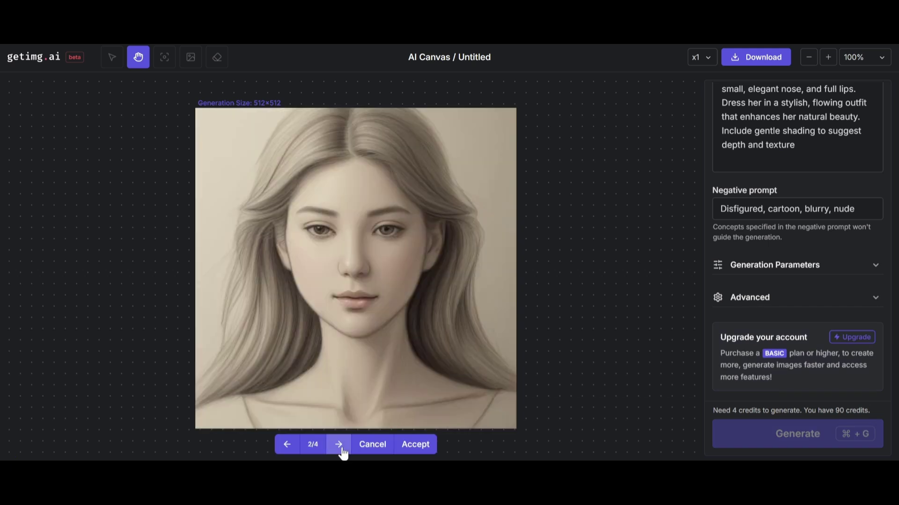
{"action": "left_click", "coordinate": [340, 447]}
{"action": "left_click", "coordinate": [339, 447]}
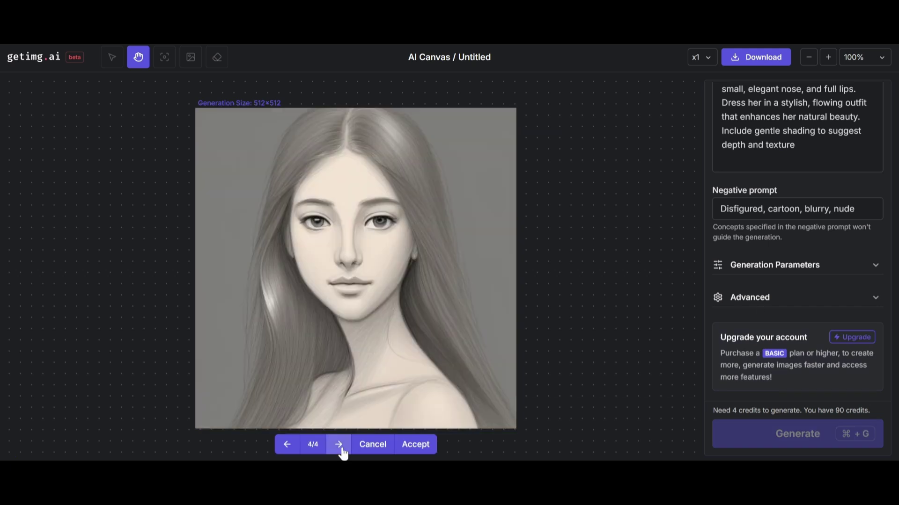
{"action": "left_click", "coordinate": [287, 447]}
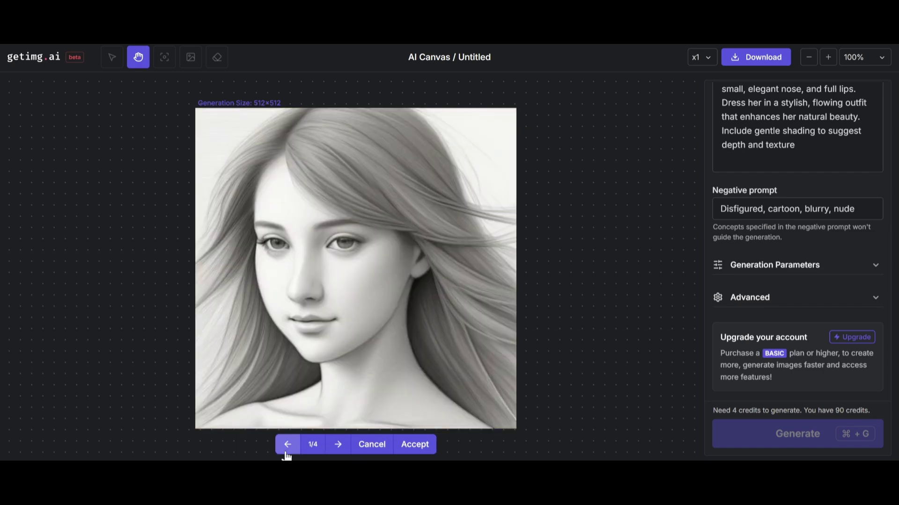
{"action": "left_click", "coordinate": [287, 445]}
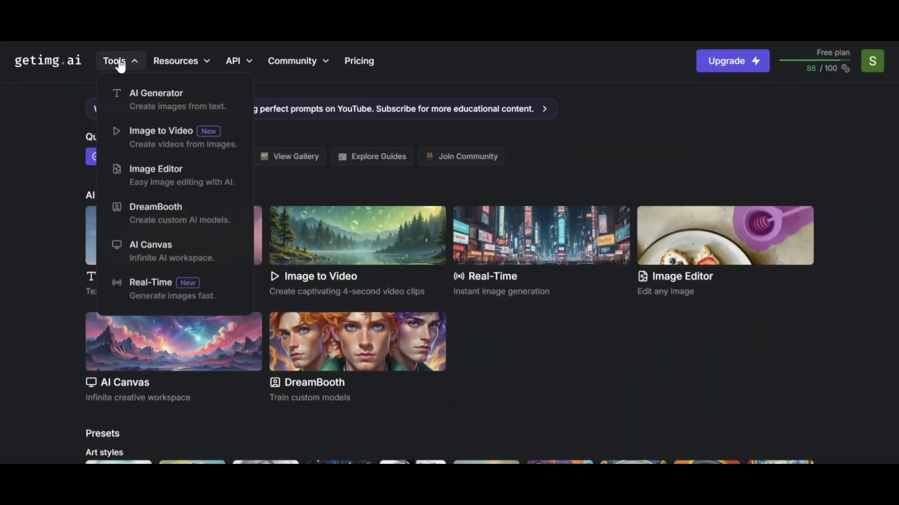
In Real-Time, switch the style through Anime Illustration, 3D Toon and B&W Sketch
{"action": "left_click", "coordinate": [222, 302]}
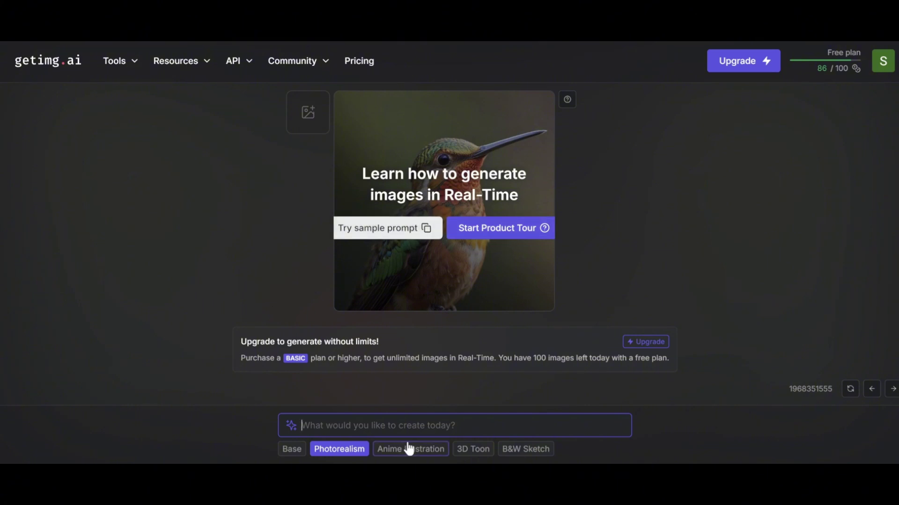
{"action": "left_click", "coordinate": [411, 449]}
{"action": "left_click", "coordinate": [473, 450]}
{"action": "left_click", "coordinate": [526, 450]}
Load the golden-retriever sample prompt and re-render it in Photorealism, Anime Illustration and 3D Toon
{"action": "left_click", "coordinate": [388, 240]}
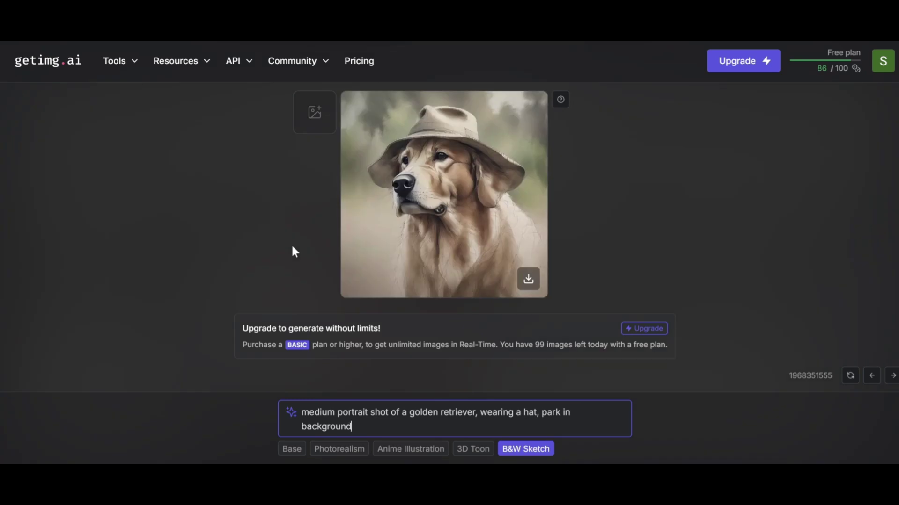
{"action": "left_click", "coordinate": [355, 449]}
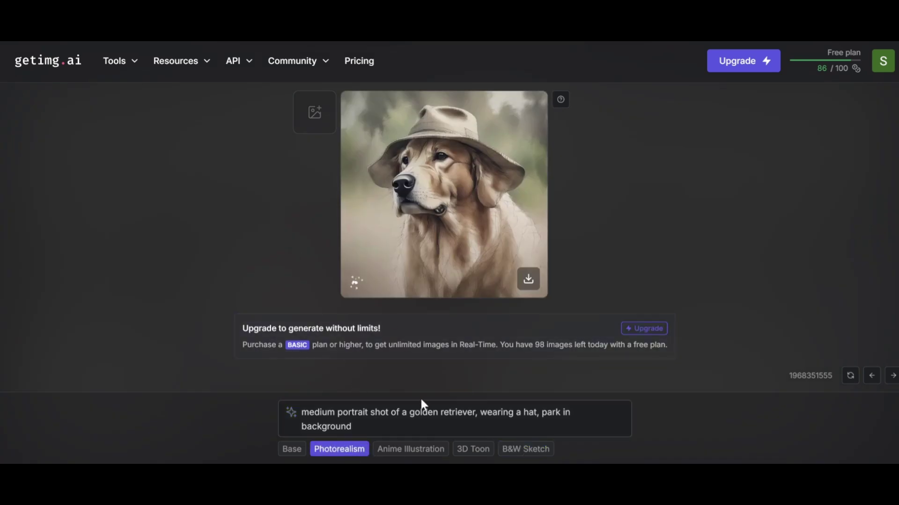
{"action": "left_click", "coordinate": [421, 456]}
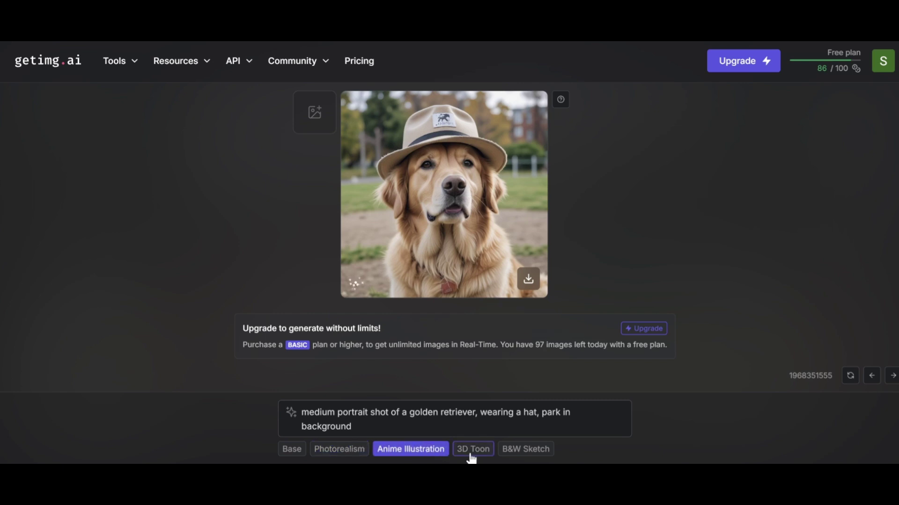
{"action": "left_click", "coordinate": [472, 456]}
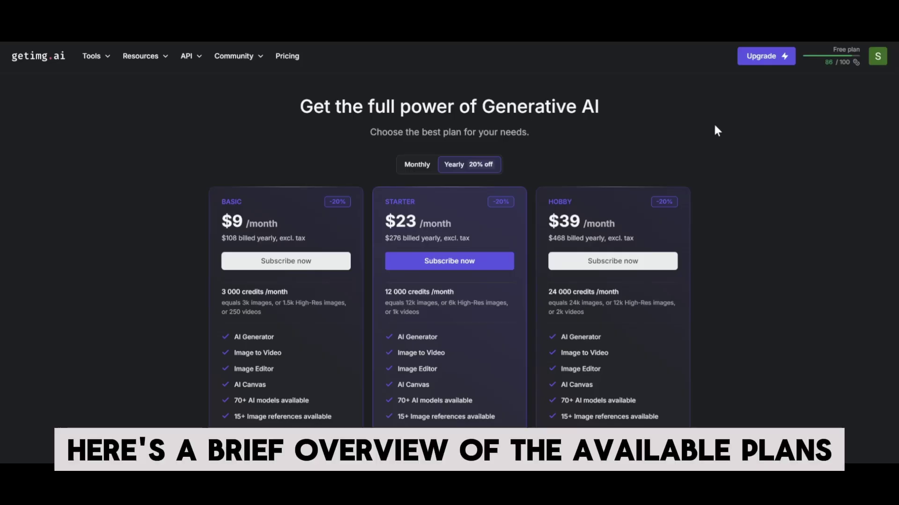
{"action": "left_click", "coordinate": [416, 165]}
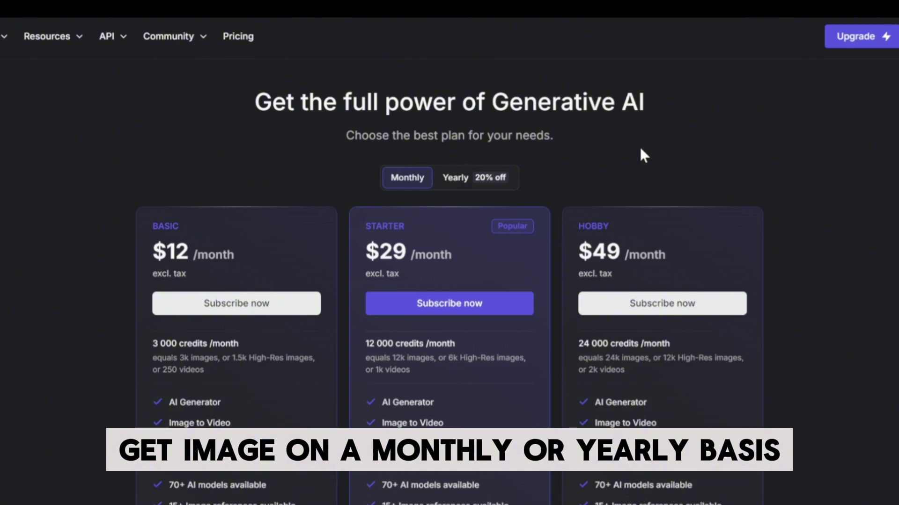
{"action": "left_click", "coordinate": [491, 189]}
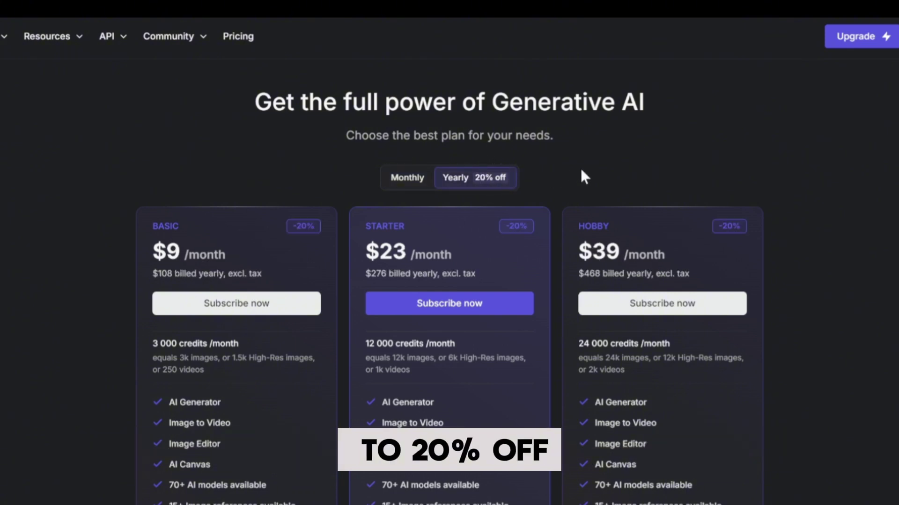